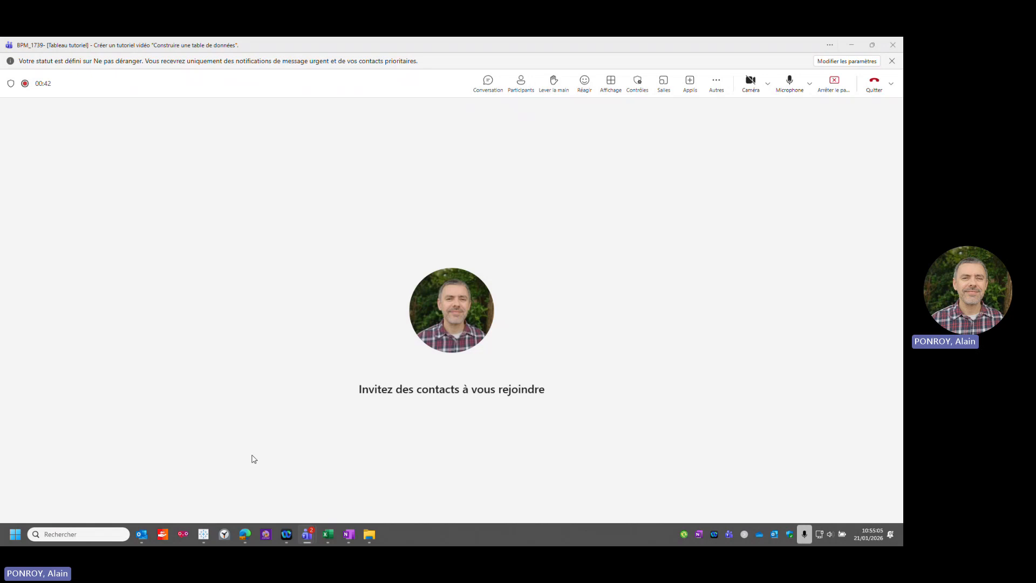
# Switch to OneNote, open the BPM_1720 coaching section and enlarge the Feuille 1 example table image.
pyautogui.click(349, 535)
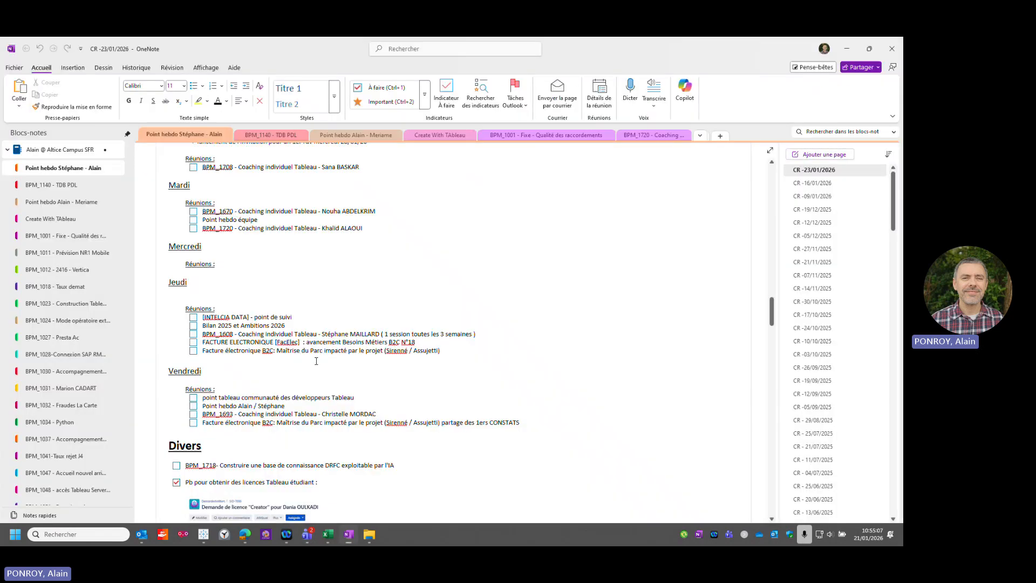
pyautogui.click(655, 135)
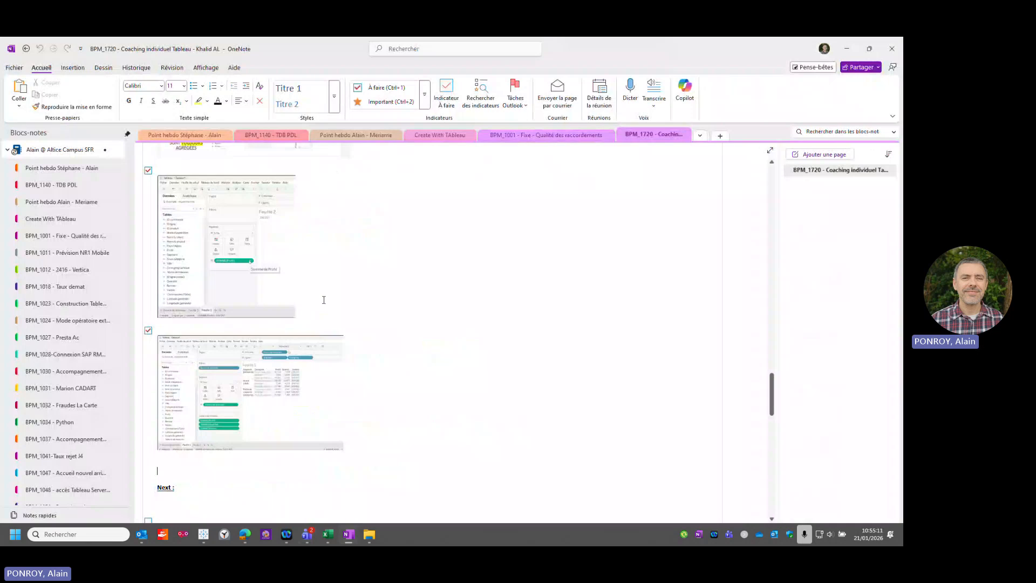
pyautogui.scroll(10, 324, 300)
pyautogui.click(344, 354)
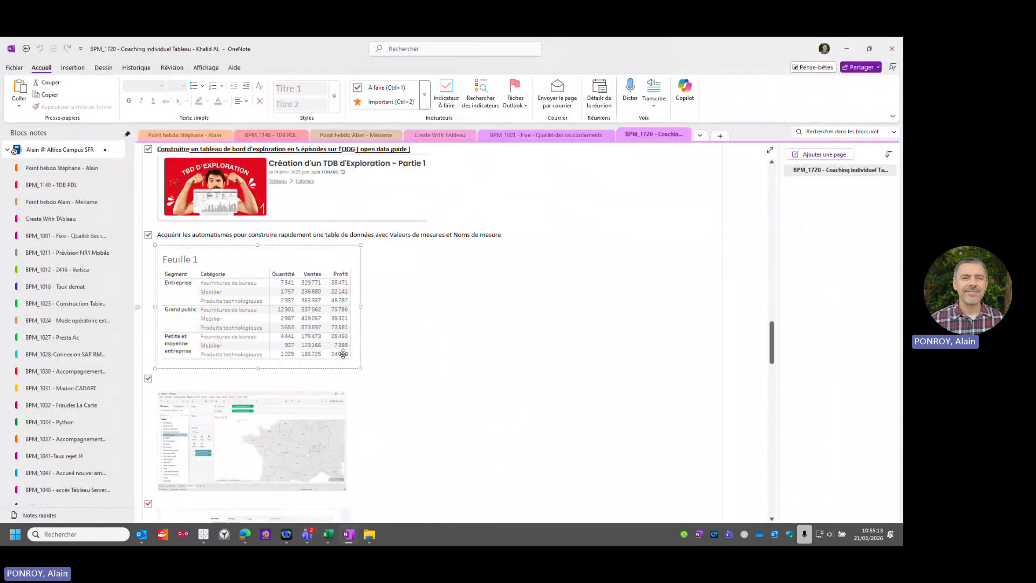
pyautogui.moveTo(360, 368); pyautogui.dragTo(543, 476)
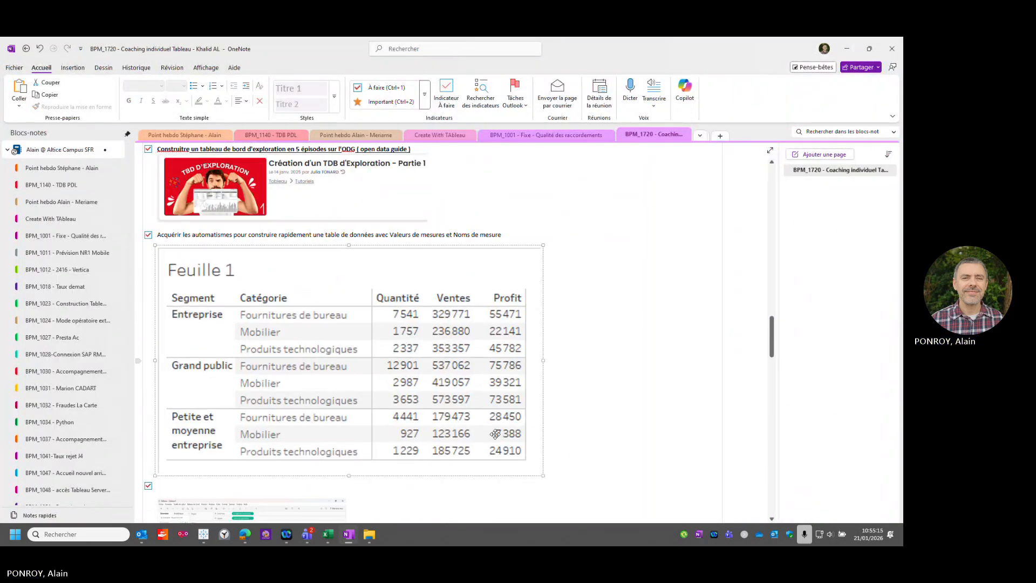
pyautogui.scroll(-2, 495, 434)
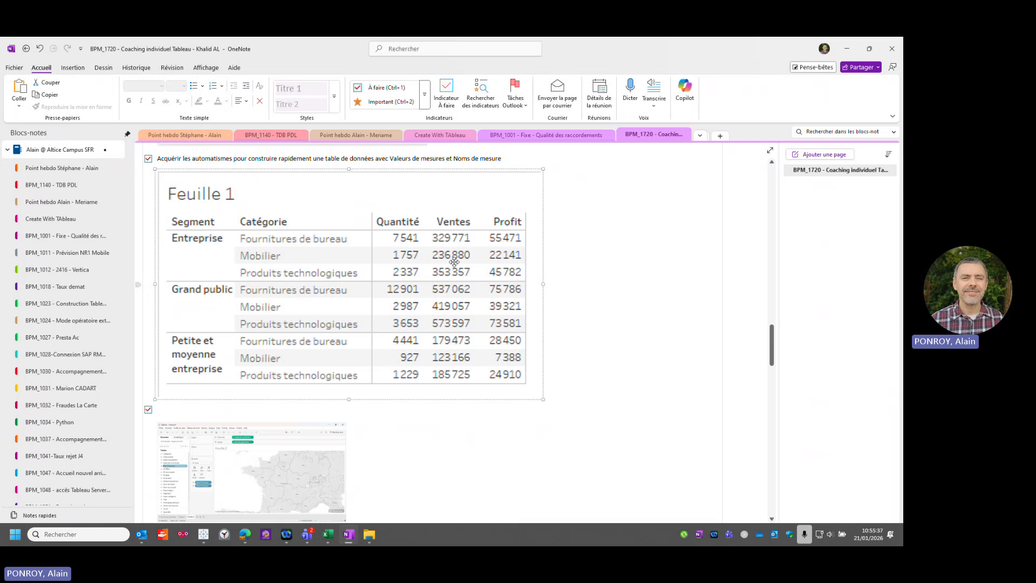
# Switch to the Tableau workbook Classeur1 and set the mark type of the empty sheet to Texte.
pyautogui.moveTo(204, 535)
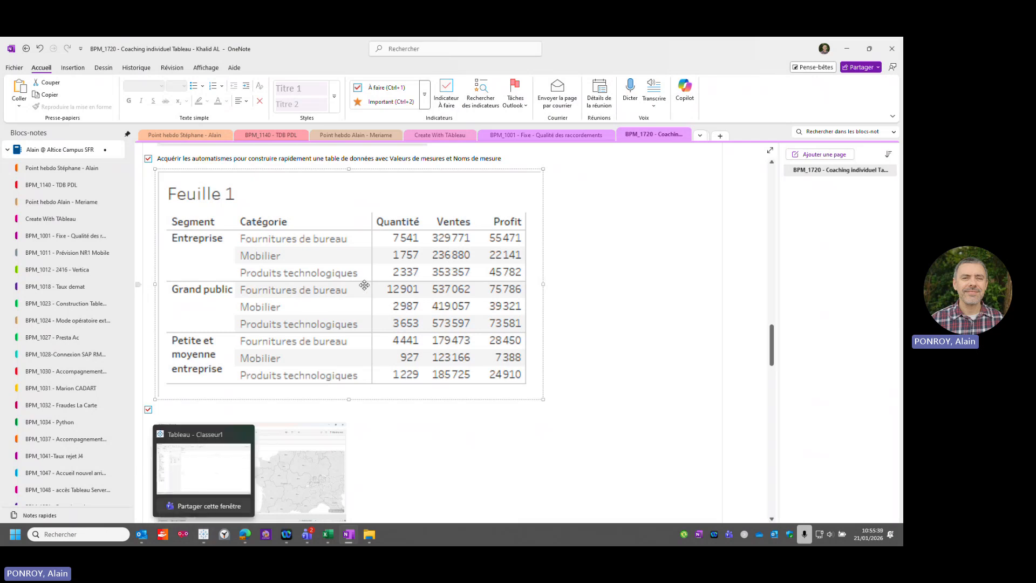
pyautogui.click(203, 534)
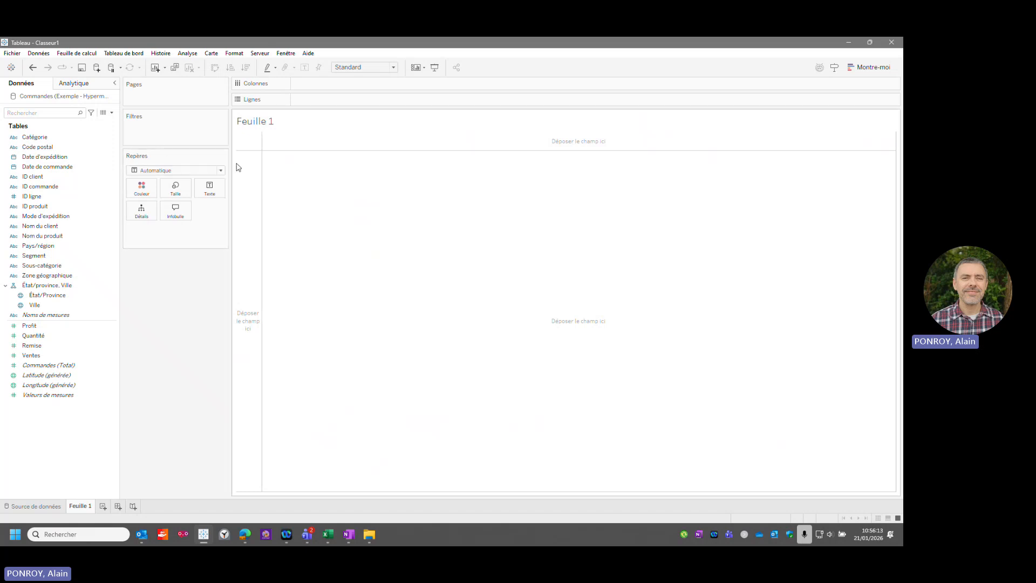
pyautogui.click(221, 171)
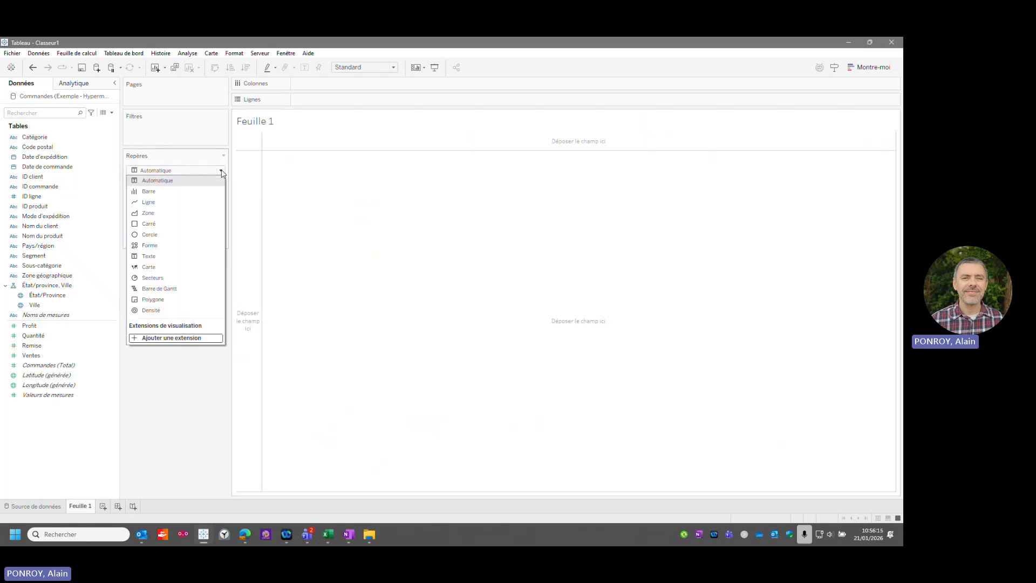
pyautogui.click(149, 257)
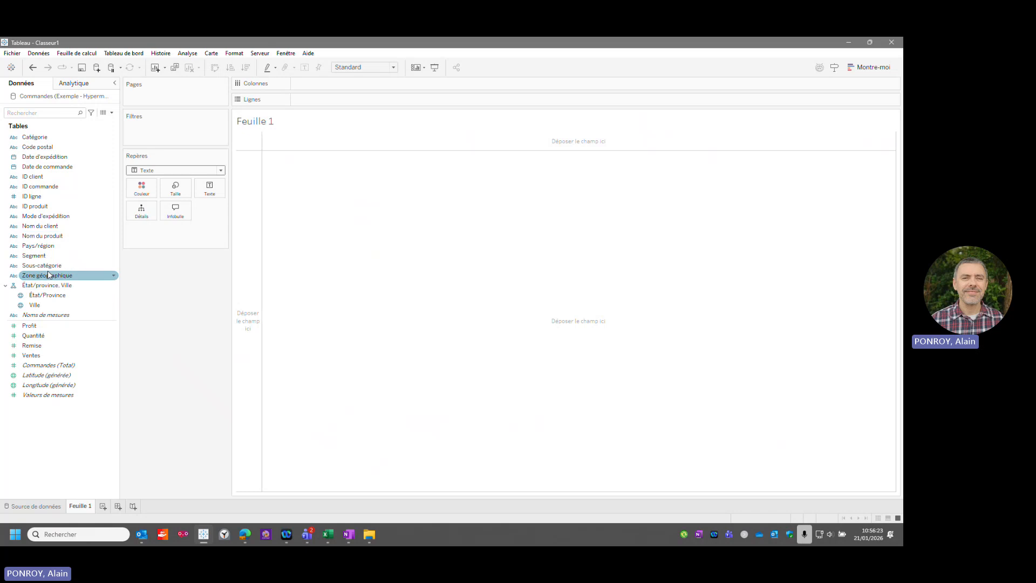
# Place the Segment dimension on Lignes, followed by Catégorie.
pyautogui.click(46, 257)
pyautogui.moveTo(57, 260); pyautogui.dragTo(342, 104)
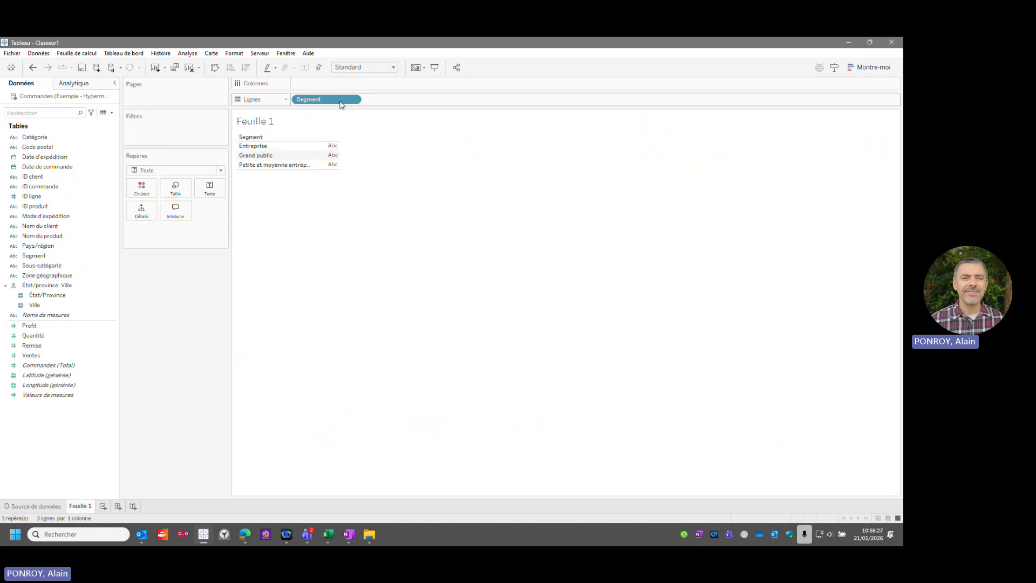
pyautogui.click(104, 179)
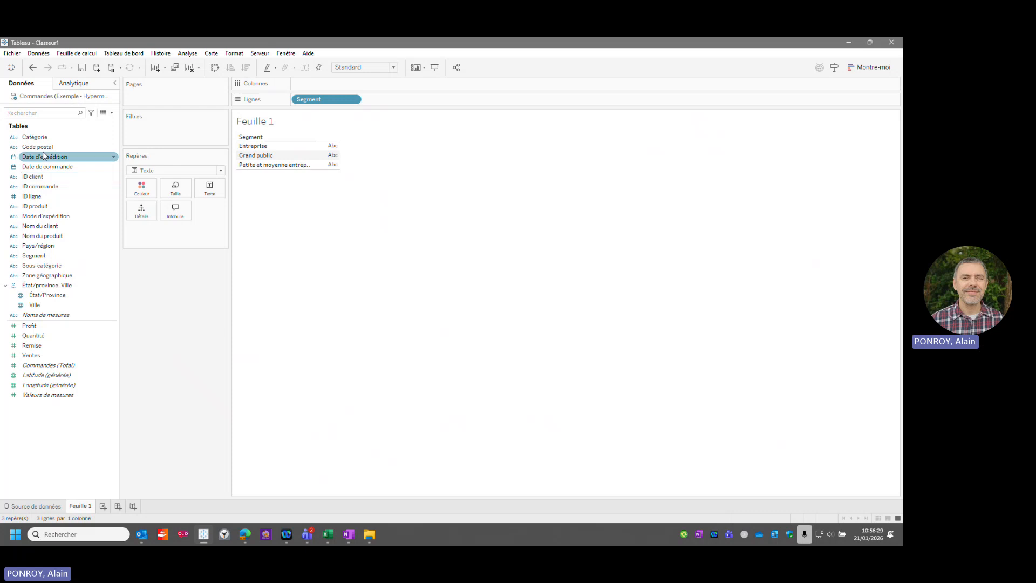
pyautogui.moveTo(34, 137); pyautogui.dragTo(385, 104)
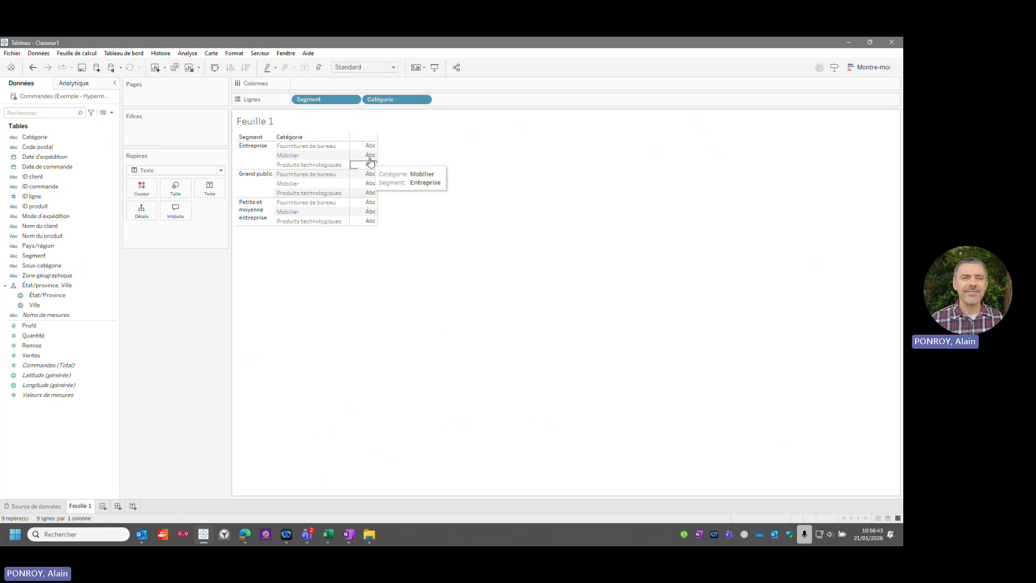
# Add the measures Profit and Quantité to the table, and place Ventes below them in Valeurs de mesures.
pyautogui.click(32, 328)
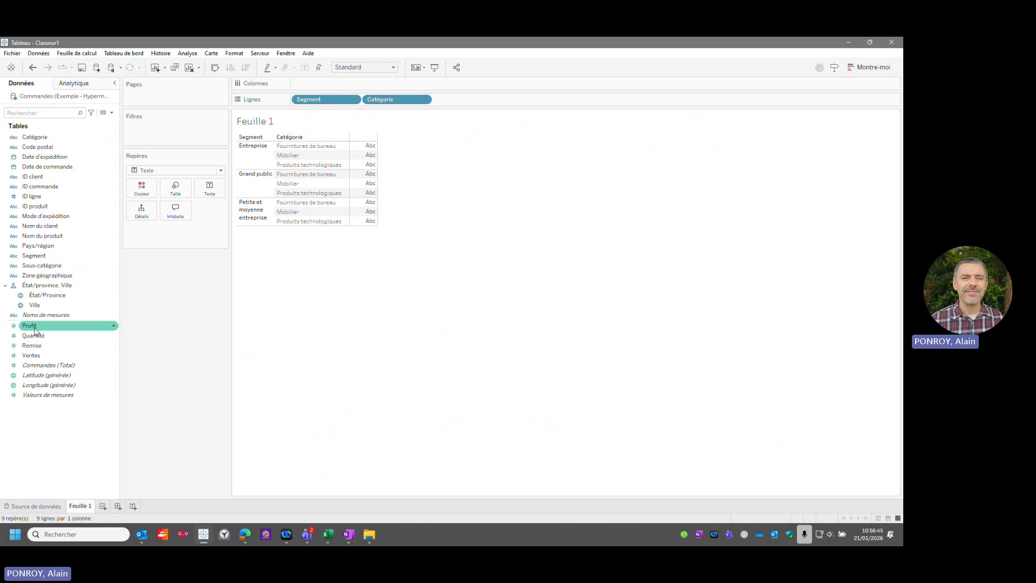
pyautogui.doubleClick(35, 329)
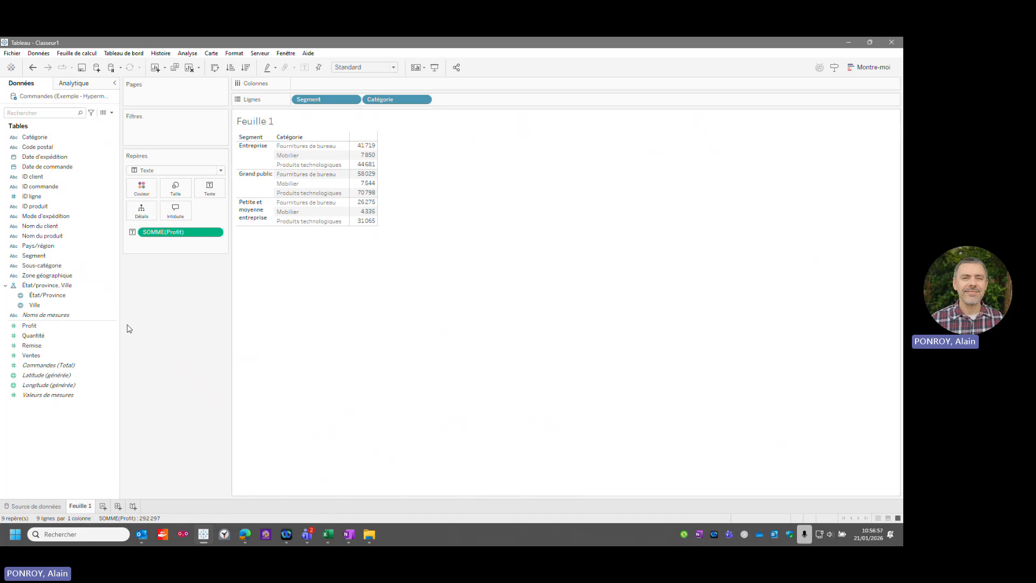
pyautogui.doubleClick(34, 336)
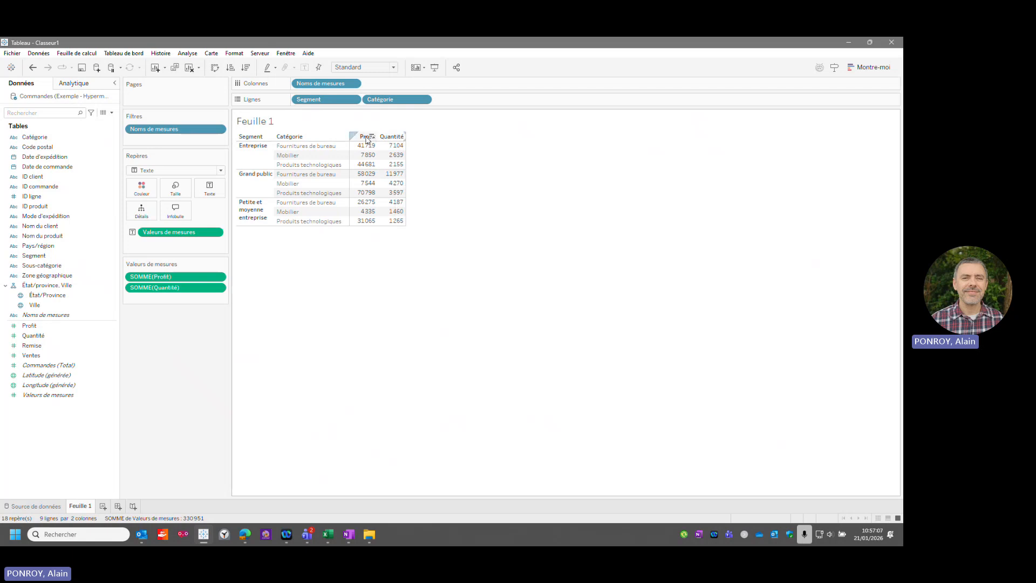
pyautogui.moveTo(365, 158)
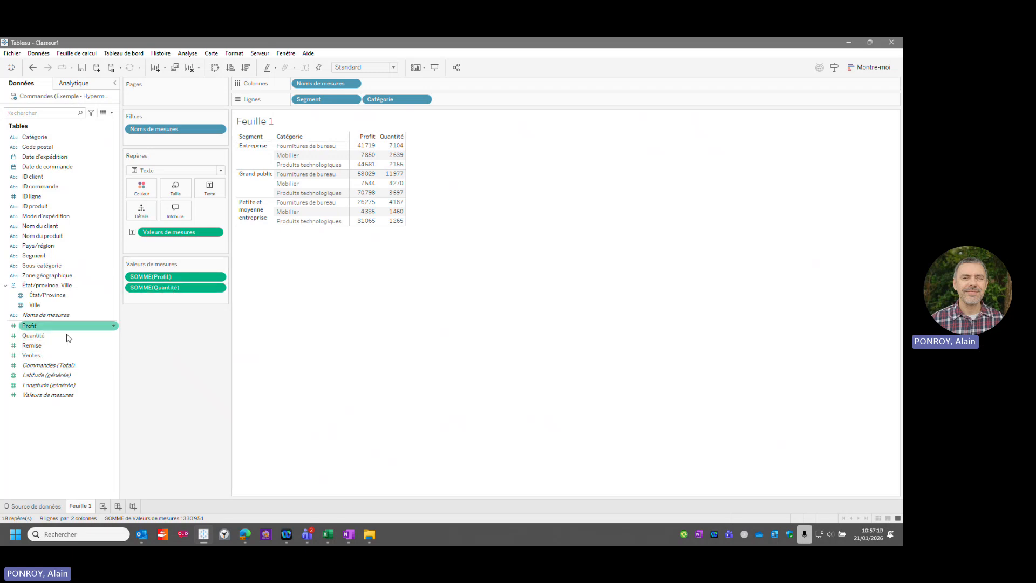
pyautogui.click(38, 356)
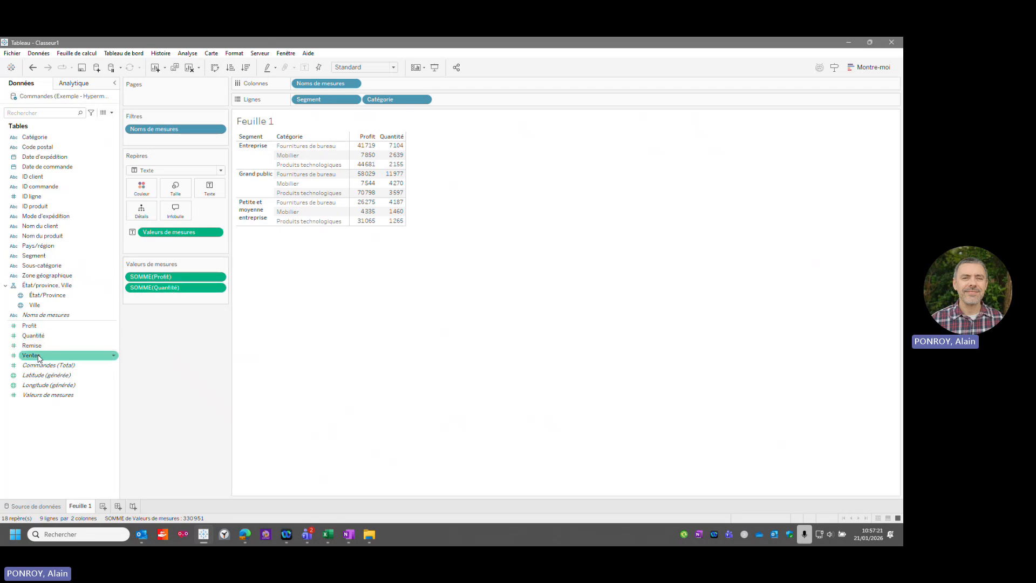
pyautogui.moveTo(39, 358); pyautogui.dragTo(172, 299)
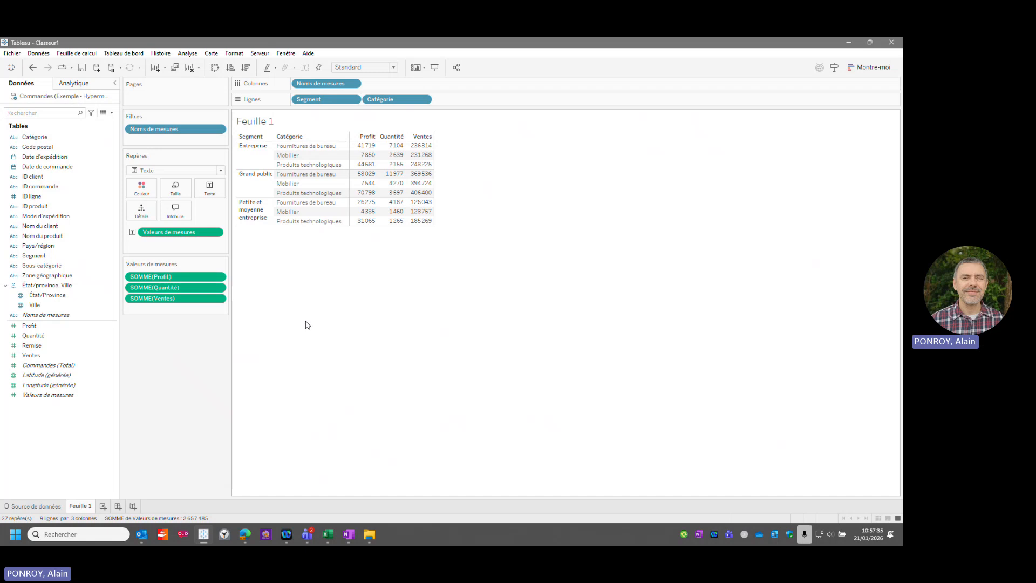
# Clear the worksheet and set the mark type to Texte in a widened Repères column.
pyautogui.click(189, 67)
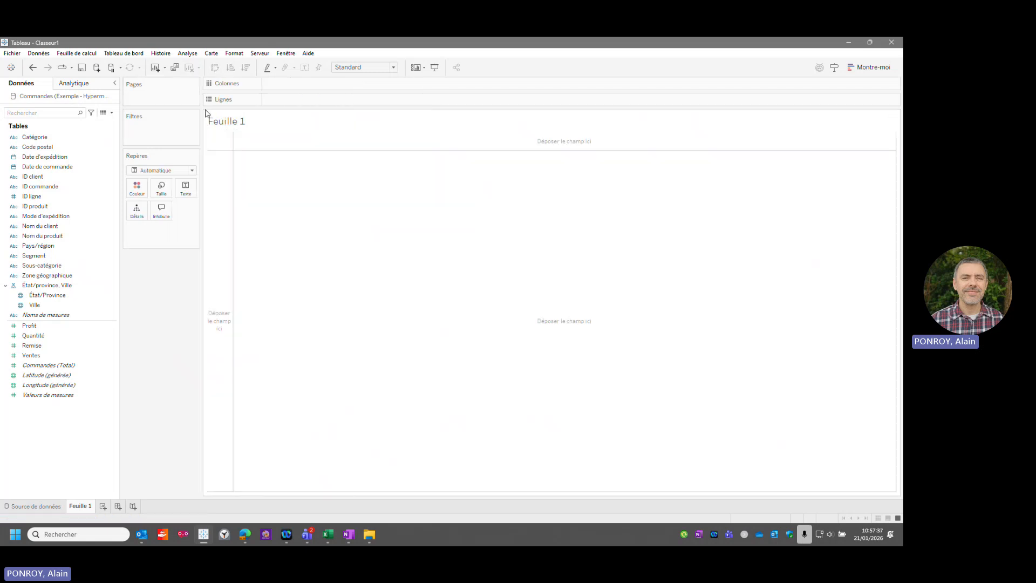
pyautogui.moveTo(205, 144); pyautogui.dragTo(259, 143)
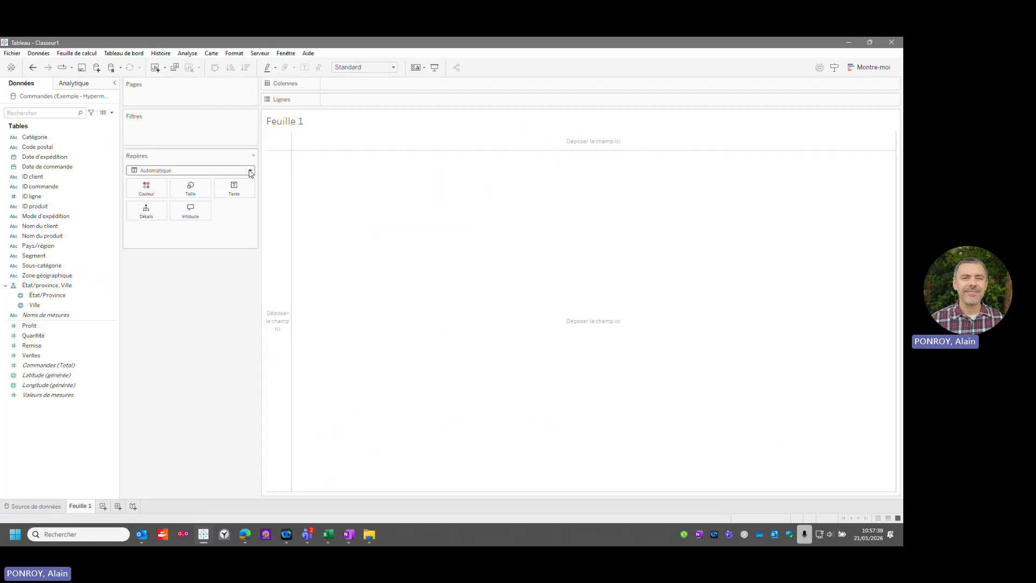
pyautogui.click(195, 171)
pyautogui.click(158, 263)
# Select Segment and Catégorie together and place both on Lignes, with Segment first.
pyautogui.click(58, 255)
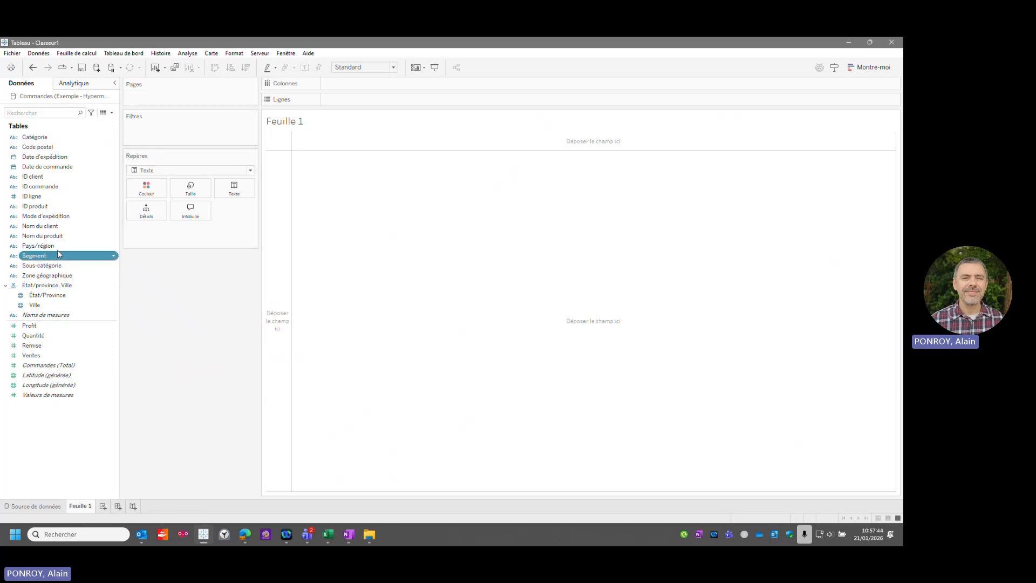
pyautogui.keyDown('shift'); pyautogui.click(46, 137); pyautogui.keyUp('shift')
pyautogui.click(58, 137)
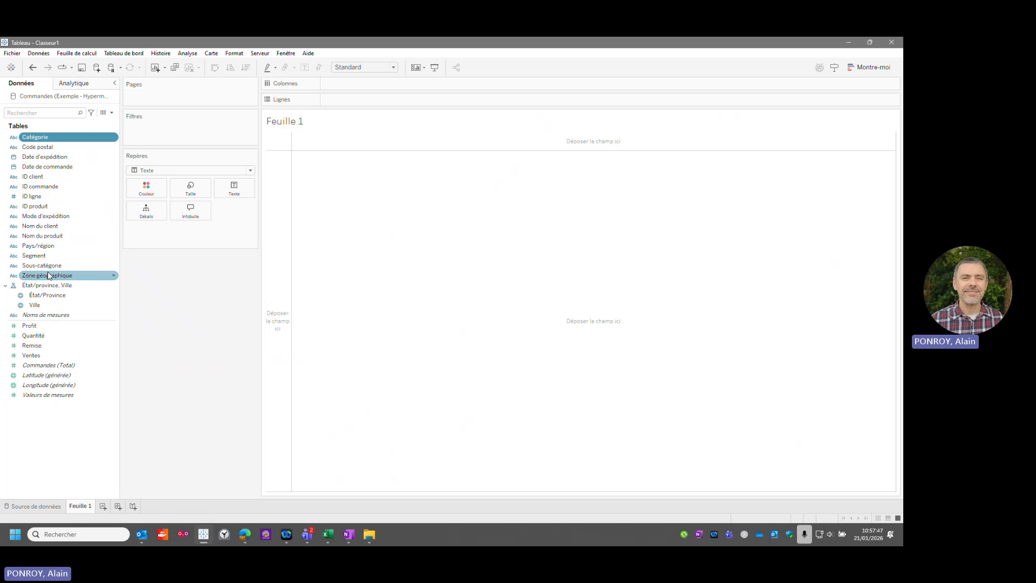
pyautogui.click(60, 258)
pyautogui.keyDown('ctrl'); pyautogui.click(72, 138); pyautogui.keyUp('ctrl')
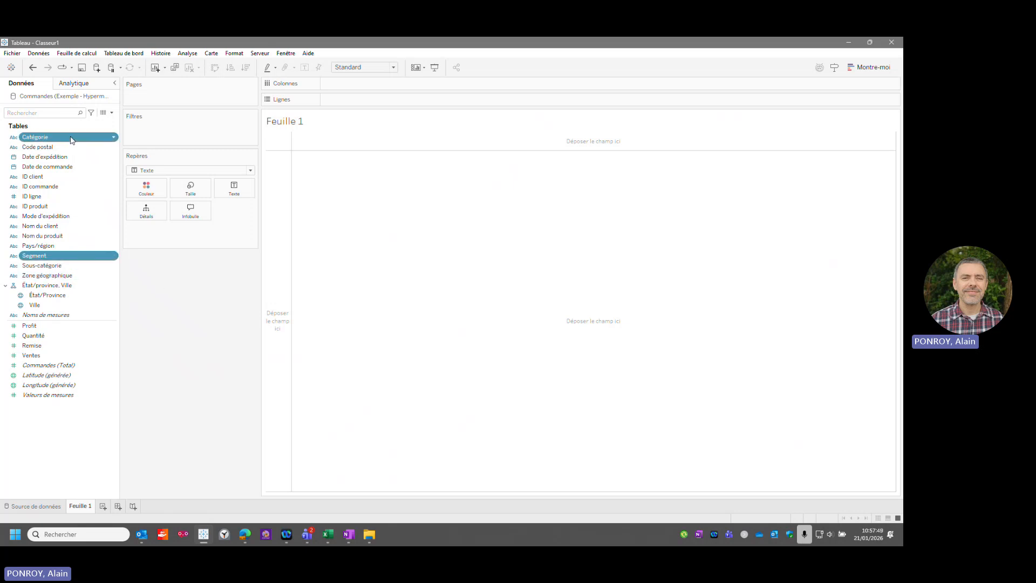
pyautogui.moveTo(78, 262); pyautogui.dragTo(323, 102)
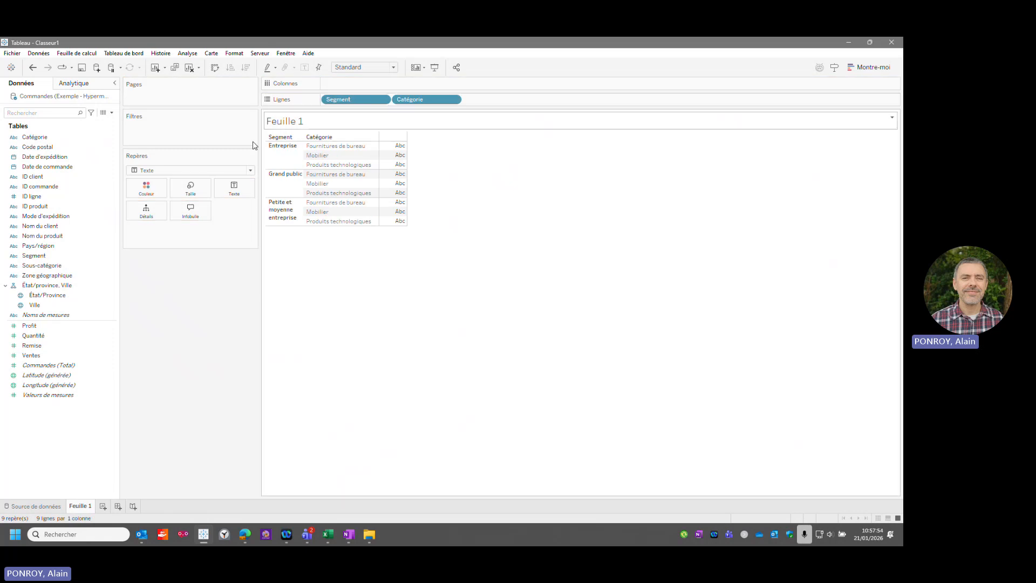
# Add the measures Profit, Quantité and Ventes to the text table in that order.
pyautogui.doubleClick(42, 326)
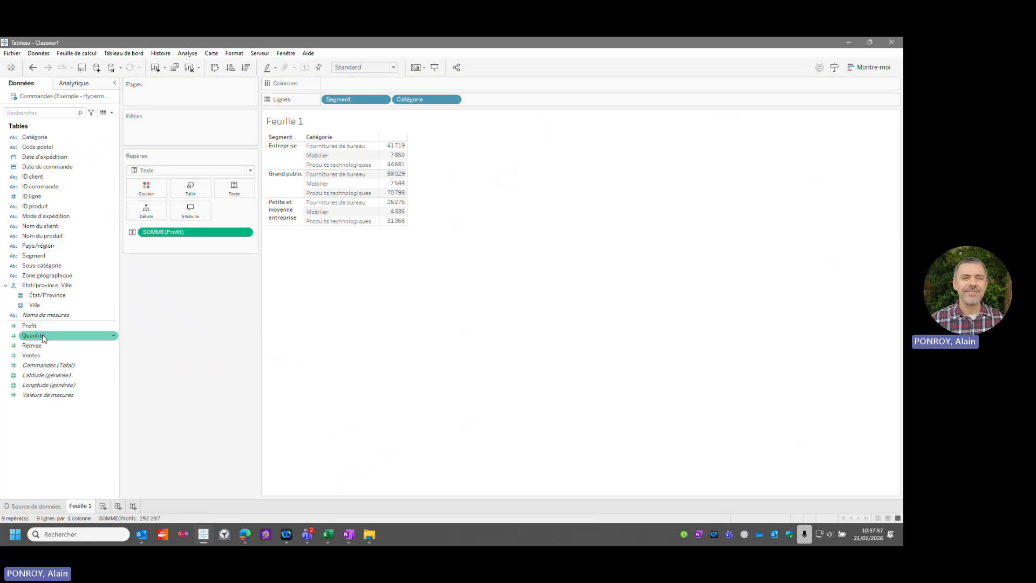
pyautogui.doubleClick(44, 337)
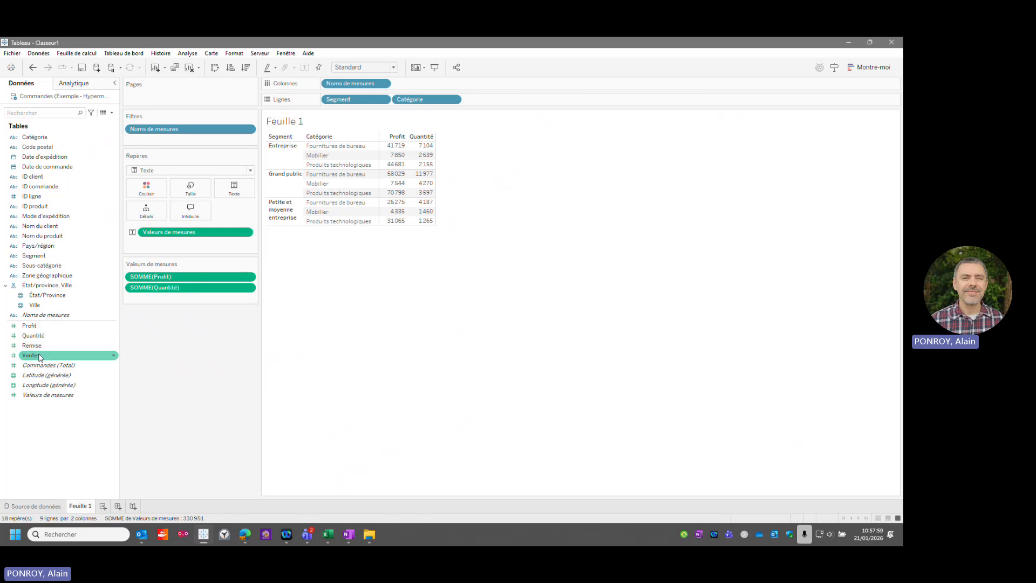
pyautogui.doubleClick(40, 355)
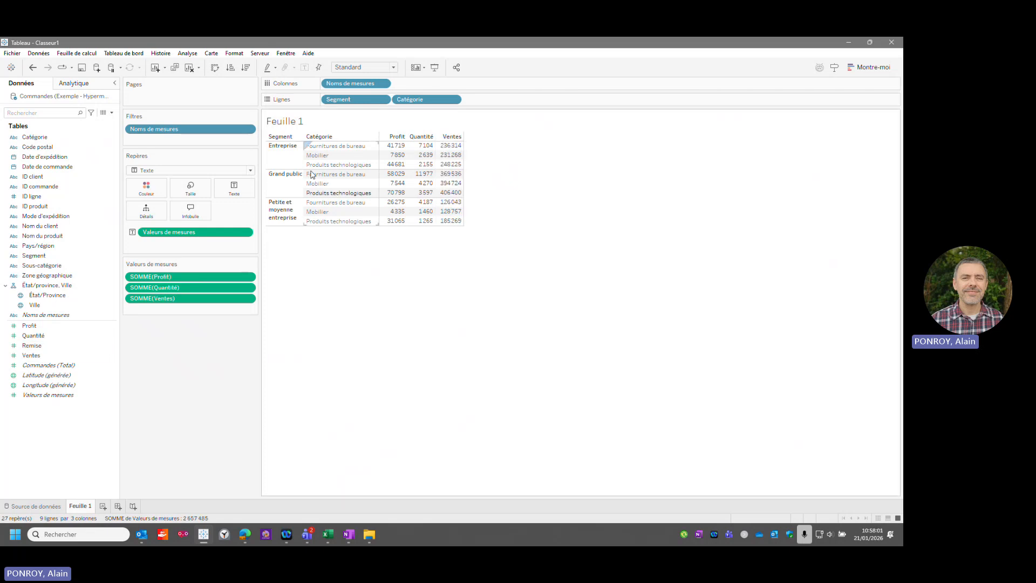
# Undo the additions of Ventes and Quantité, and add Quantité to the table again.
pyautogui.click(33, 67)
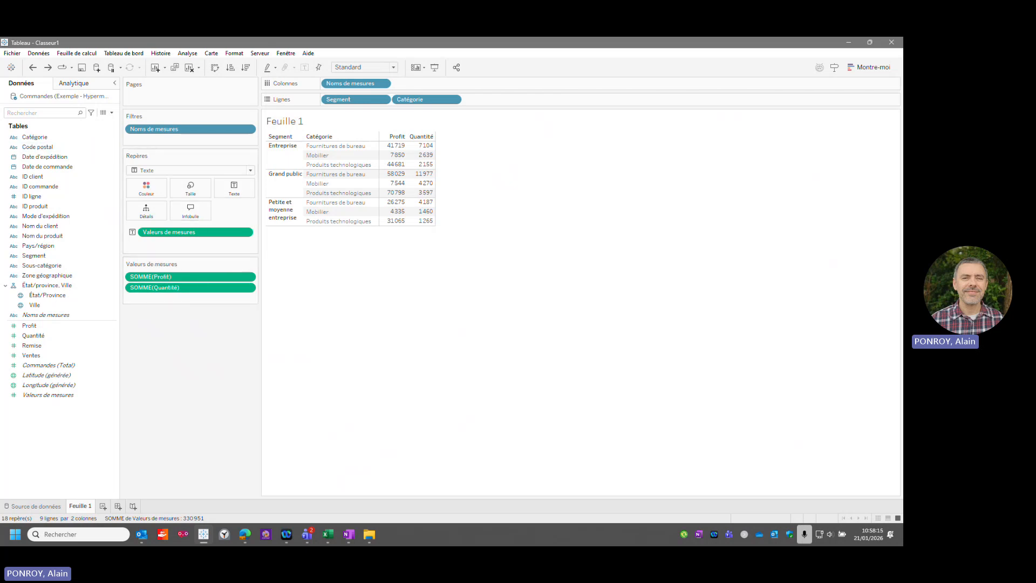
pyautogui.click(32, 68)
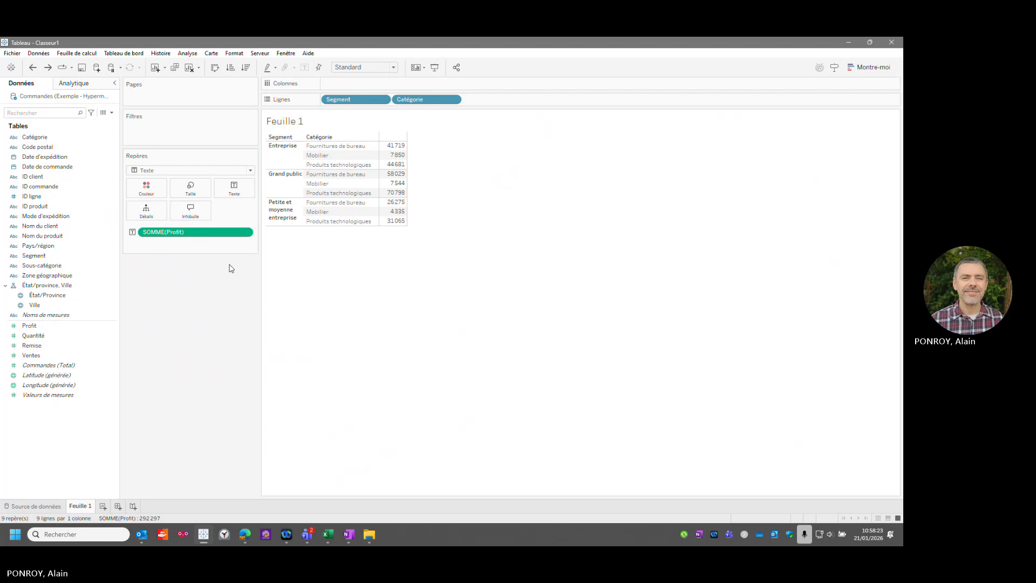
pyautogui.doubleClick(67, 338)
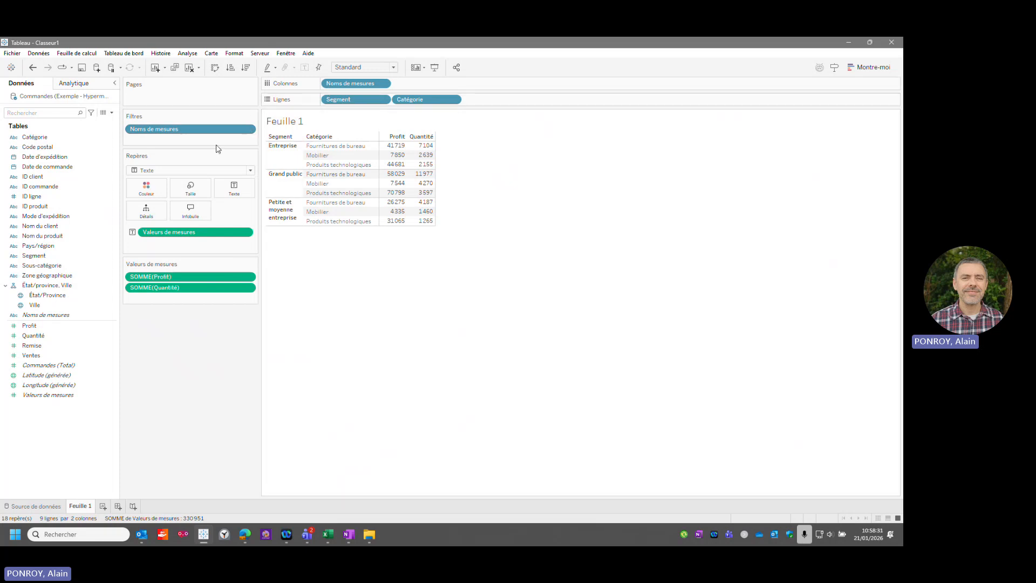
# Undo the latest addition of Quantité and redo it.
pyautogui.click(32, 68)
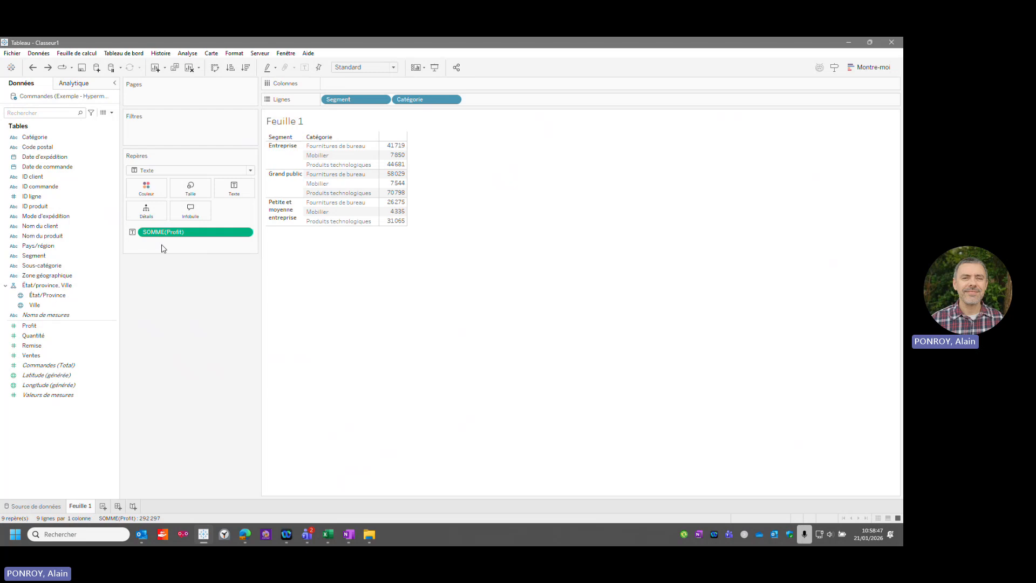
pyautogui.click(47, 67)
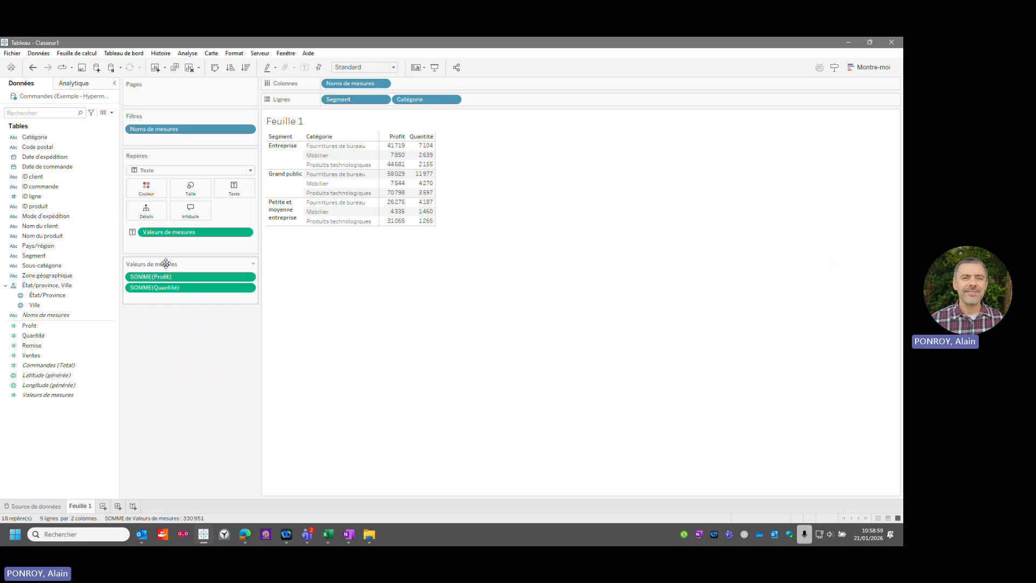
# Show the Noms de mesures filter control and move it directly beneath the Valeurs de mesures card.
pyautogui.rightClick(149, 131)
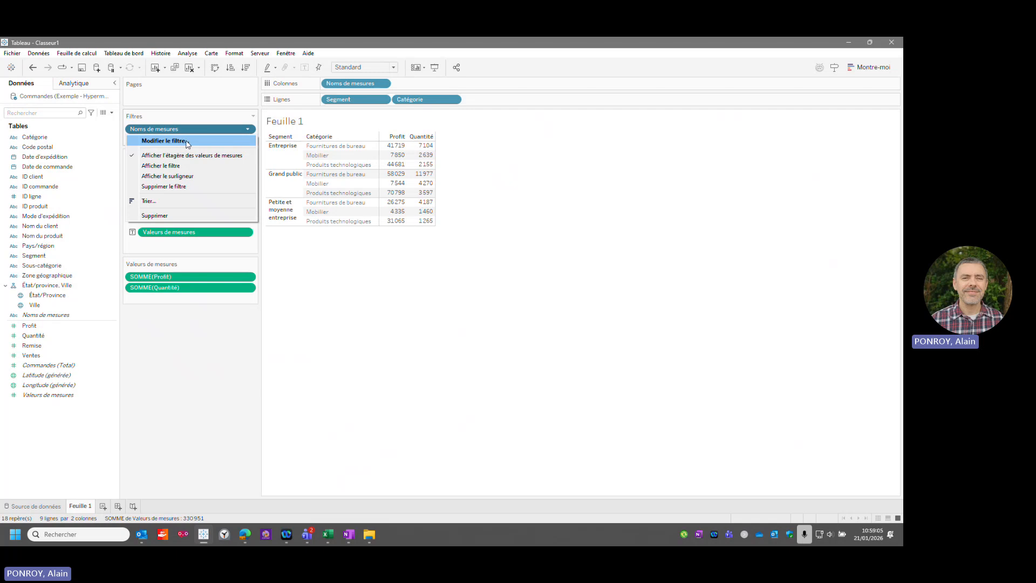
pyautogui.click(162, 165)
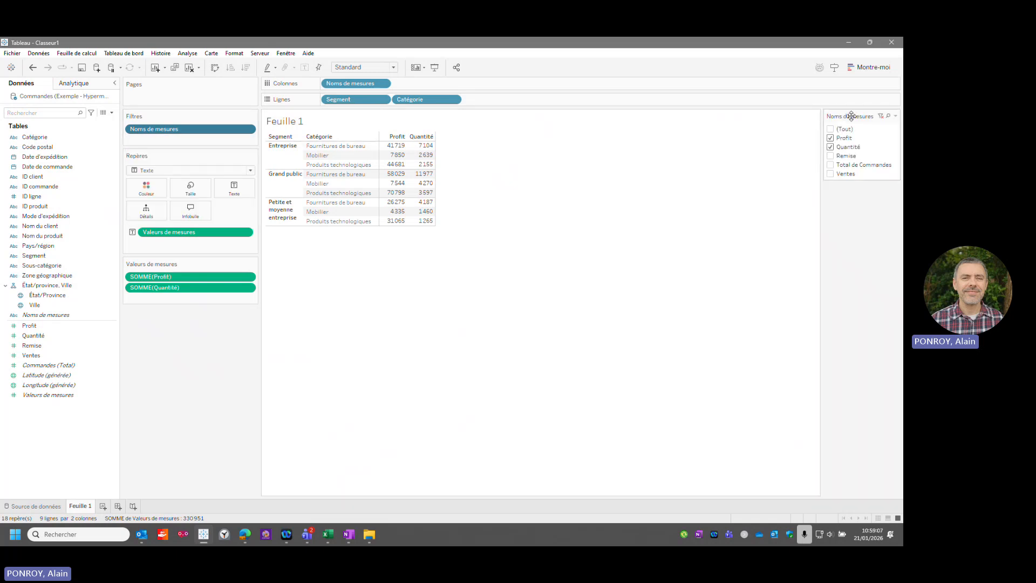
pyautogui.moveTo(851, 116); pyautogui.dragTo(211, 318)
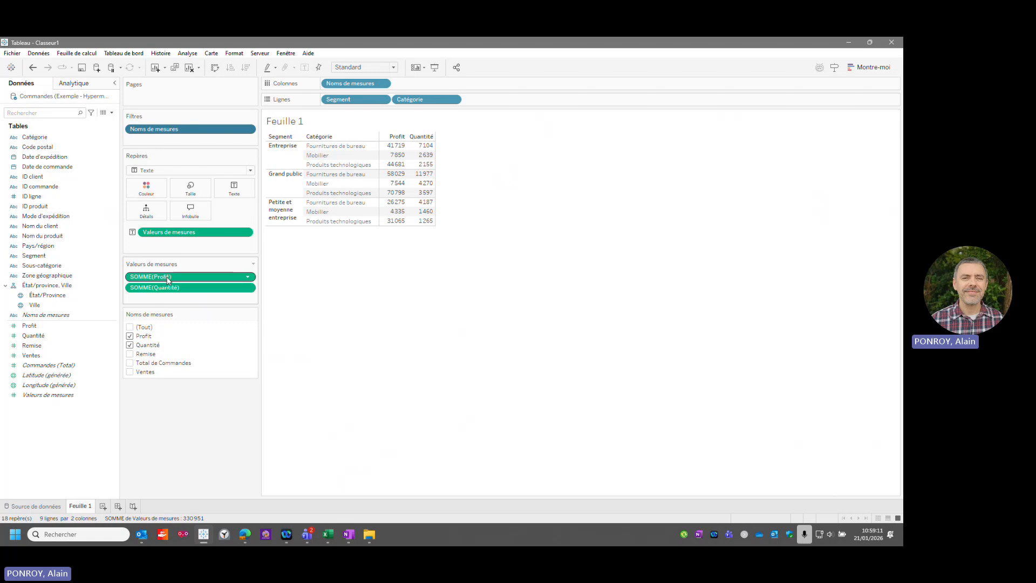
# Include and exclude Ventes in the Noms de mesures filter control, and undo back to the table with Profit as its only measure.
pyautogui.click(130, 374)
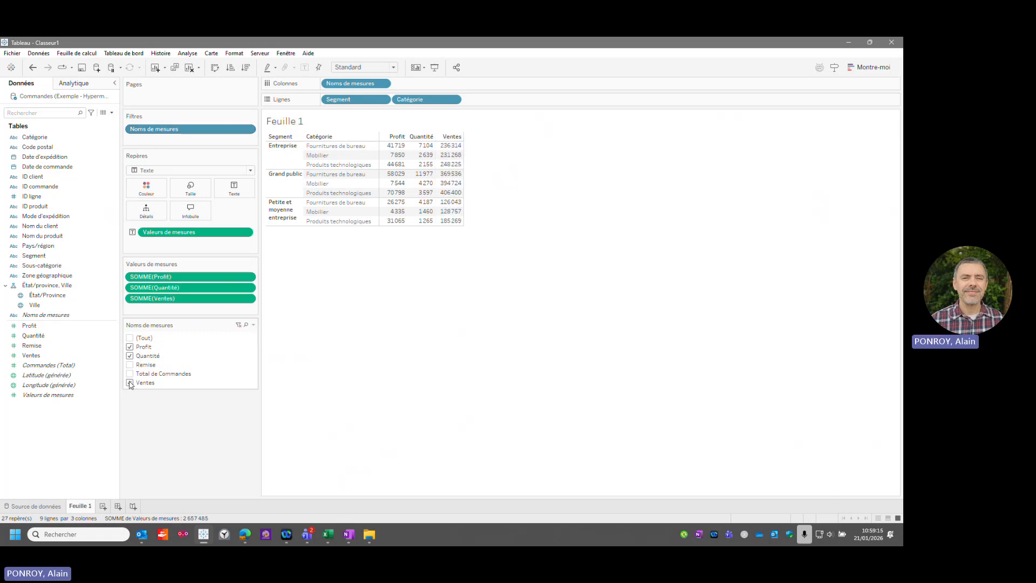
pyautogui.click(130, 383)
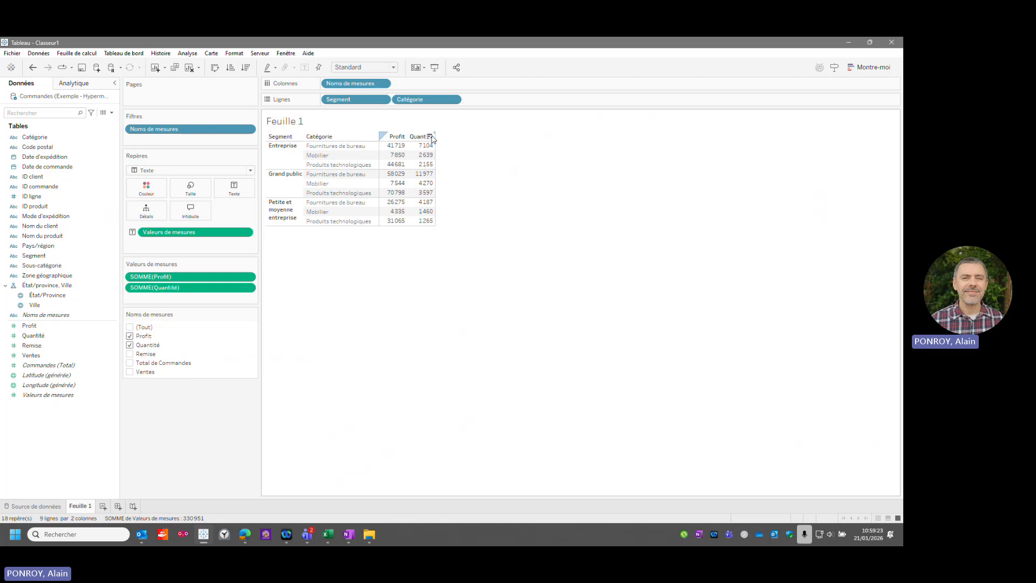
pyautogui.click(32, 68)
pyautogui.click(32, 68)
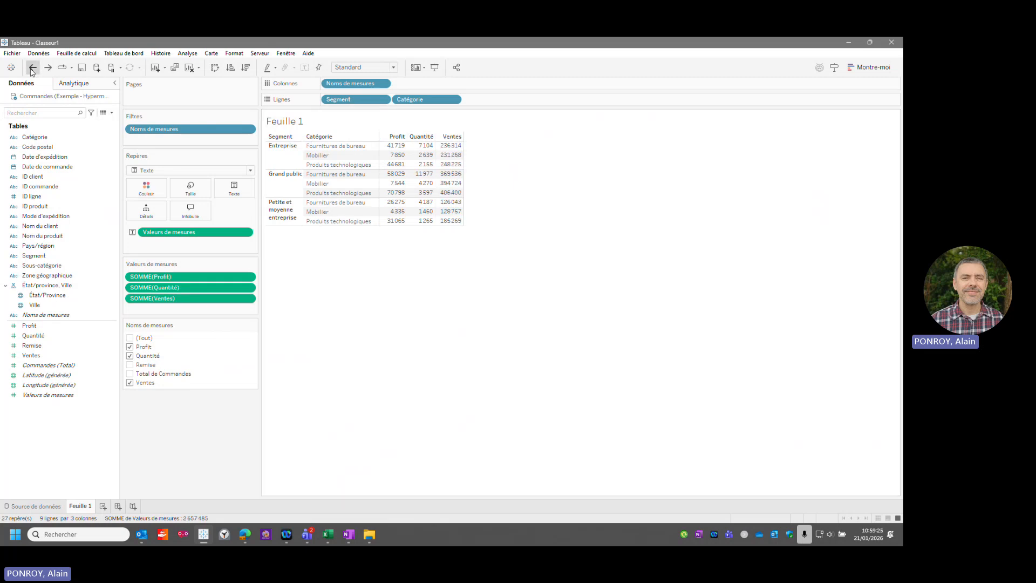
pyautogui.click(32, 68)
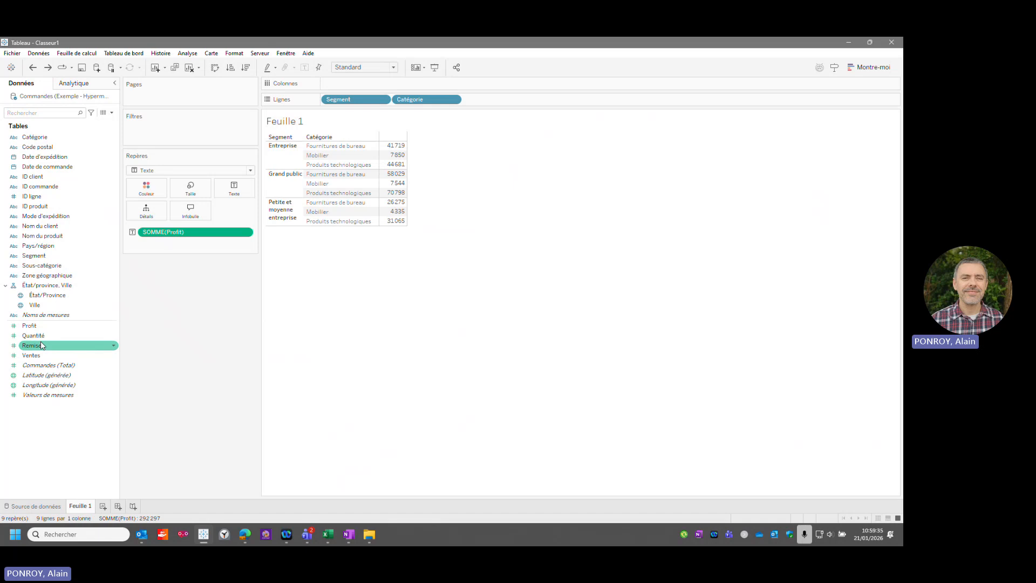
# Try adding Valeurs de mesures to the table directly, and undo back to the plain Profit table.
pyautogui.doubleClick(46, 398)
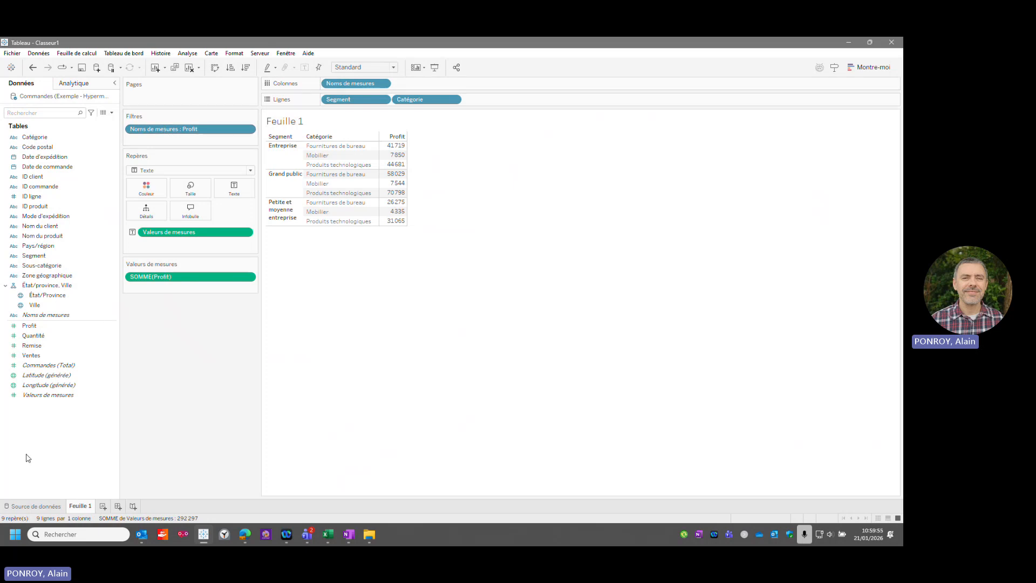
pyautogui.moveTo(32, 336); pyautogui.dragTo(54, 258)
pyautogui.click(32, 68)
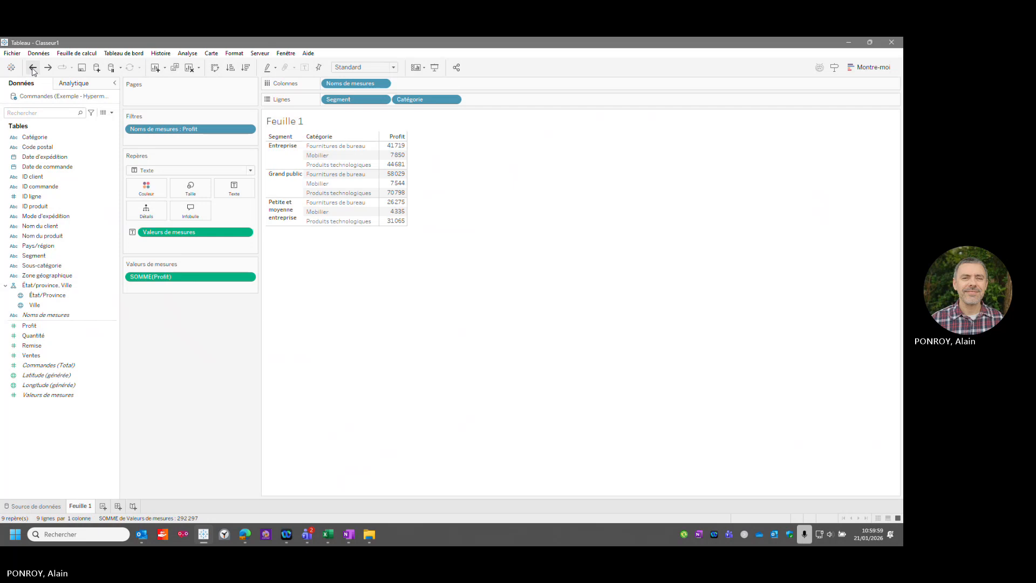
pyautogui.click(33, 68)
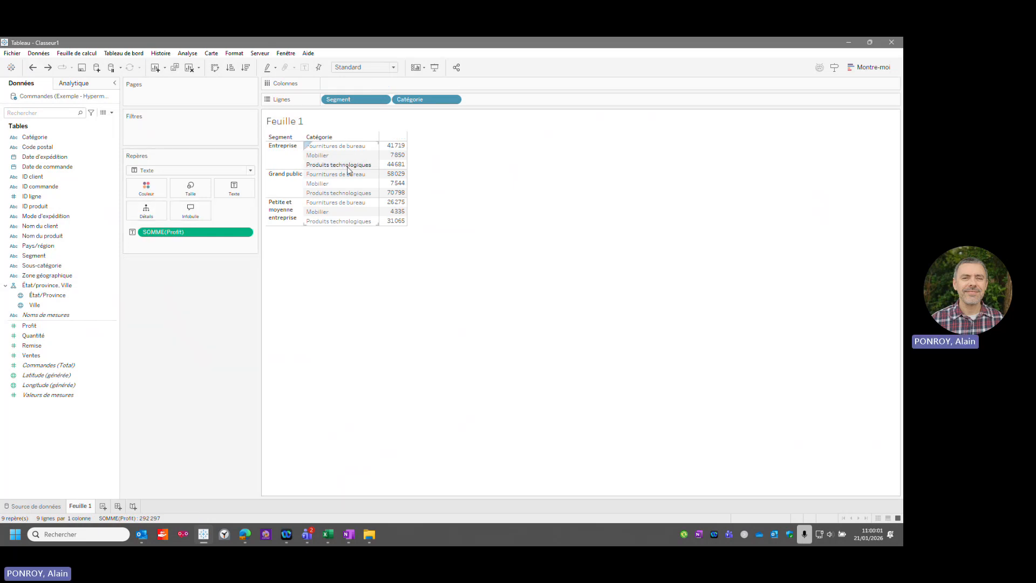
# Replace Profit with Valeurs de mesures as the text shown in the table.
pyautogui.moveTo(372, 152)
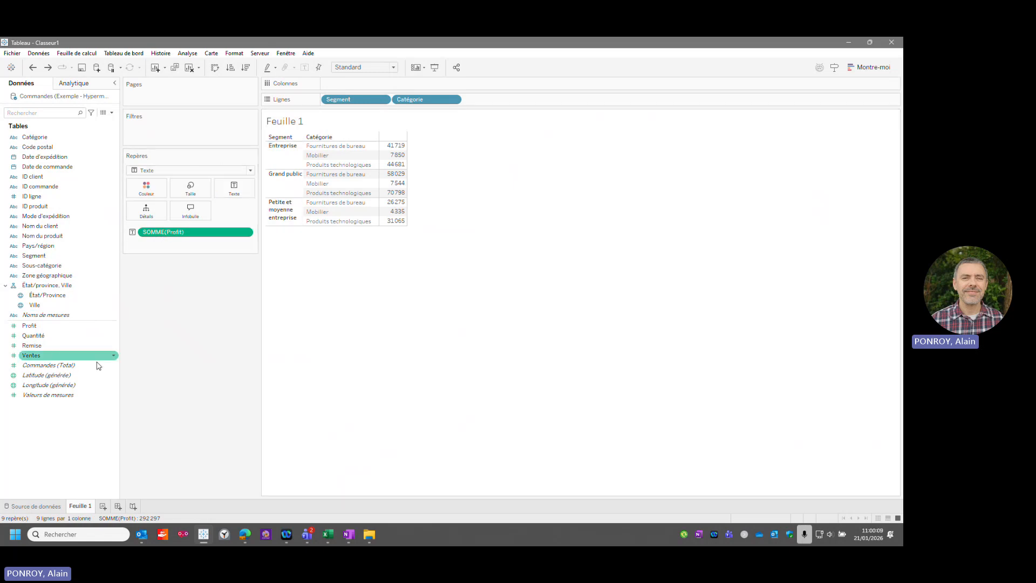
pyautogui.moveTo(70, 399); pyautogui.dragTo(195, 236)
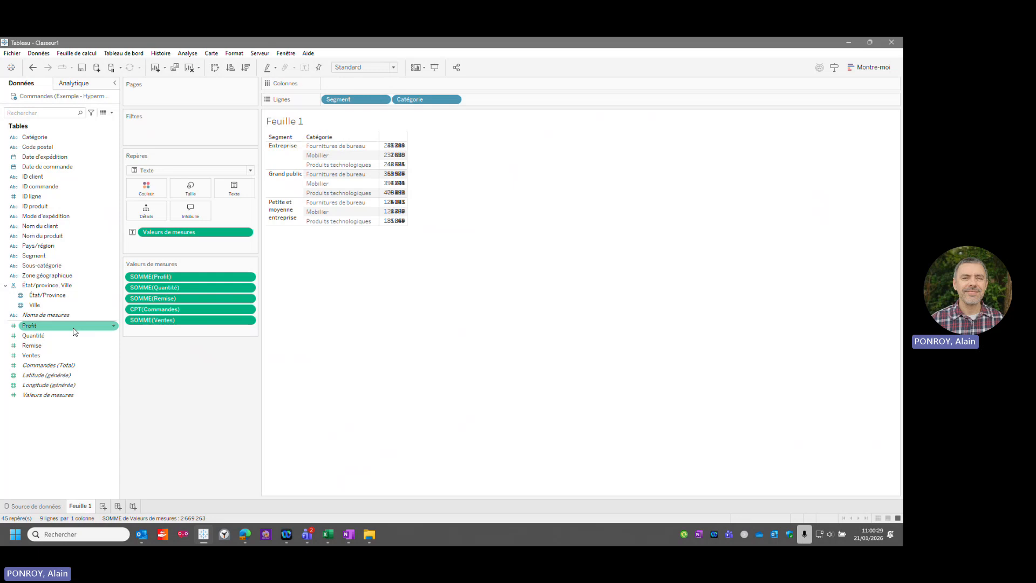
# Filter the measures to Profit, Quantité and Ventes in the filter dialog, and remove the Noms de mesures filter again.
pyautogui.moveTo(56, 397); pyautogui.dragTo(169, 132)
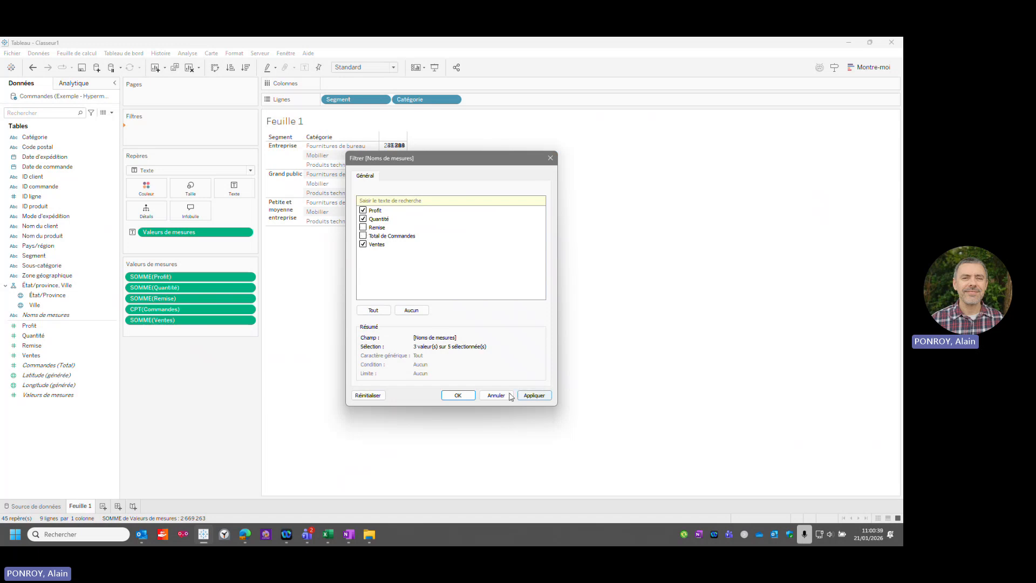
pyautogui.click(459, 394)
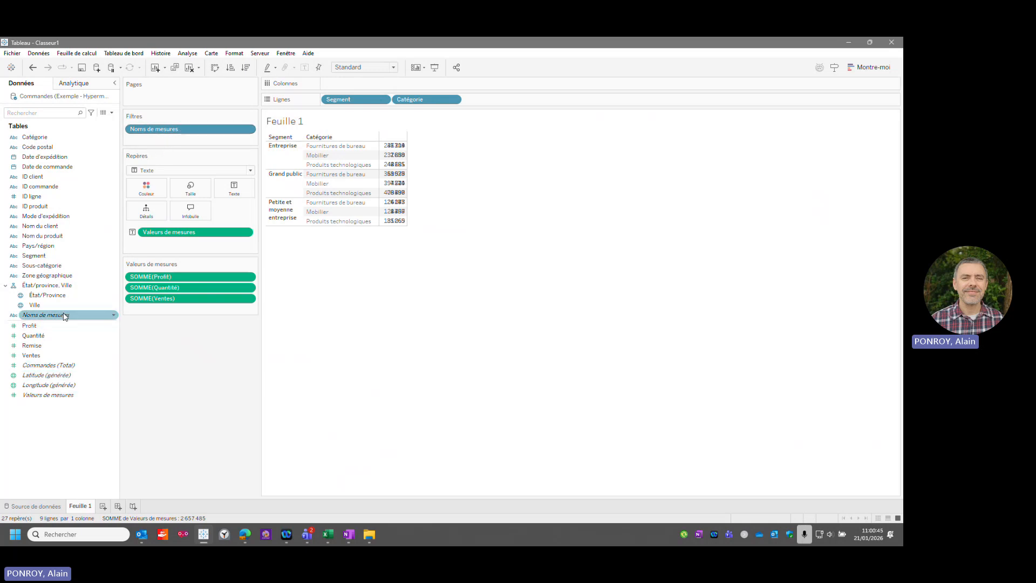
pyautogui.moveTo(169, 133); pyautogui.dragTo(185, 410)
pyautogui.moveTo(186, 130); pyautogui.dragTo(81, 136)
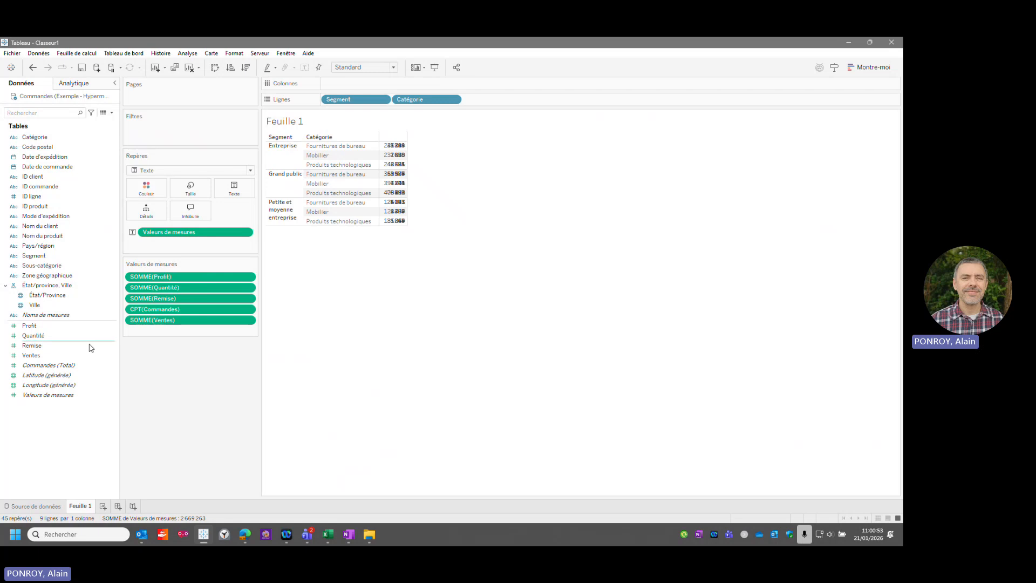
# Add Noms de mesures as a filter, show its filter control and move it beneath the Valeurs de mesures card.
pyautogui.moveTo(44, 315); pyautogui.dragTo(180, 128)
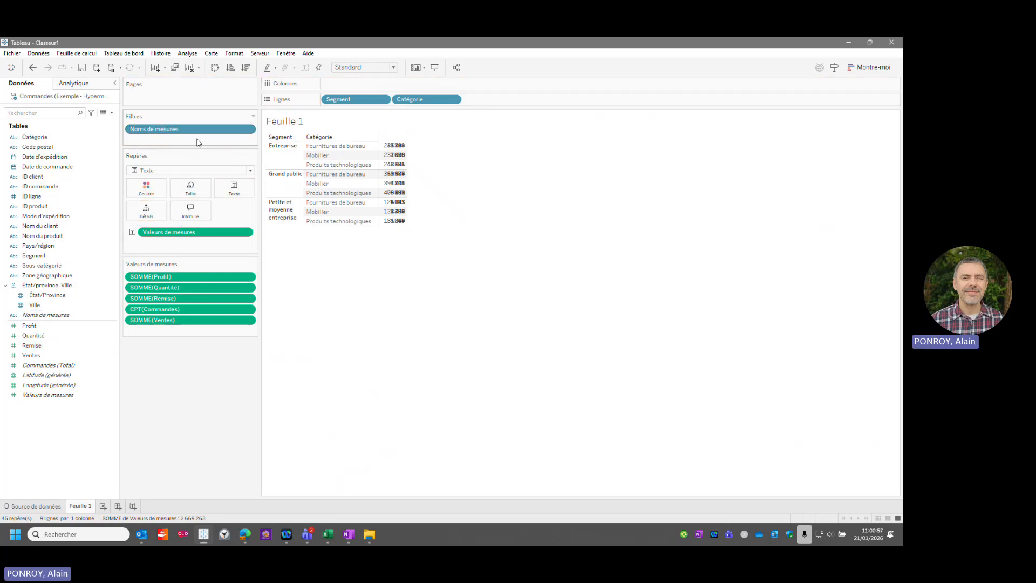
pyautogui.rightClick(190, 130)
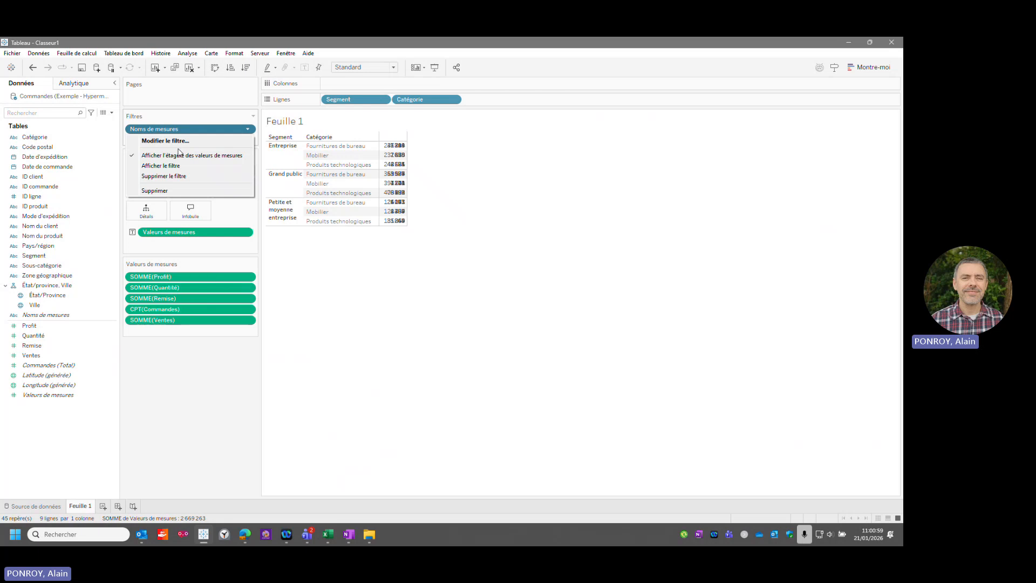
pyautogui.click(177, 166)
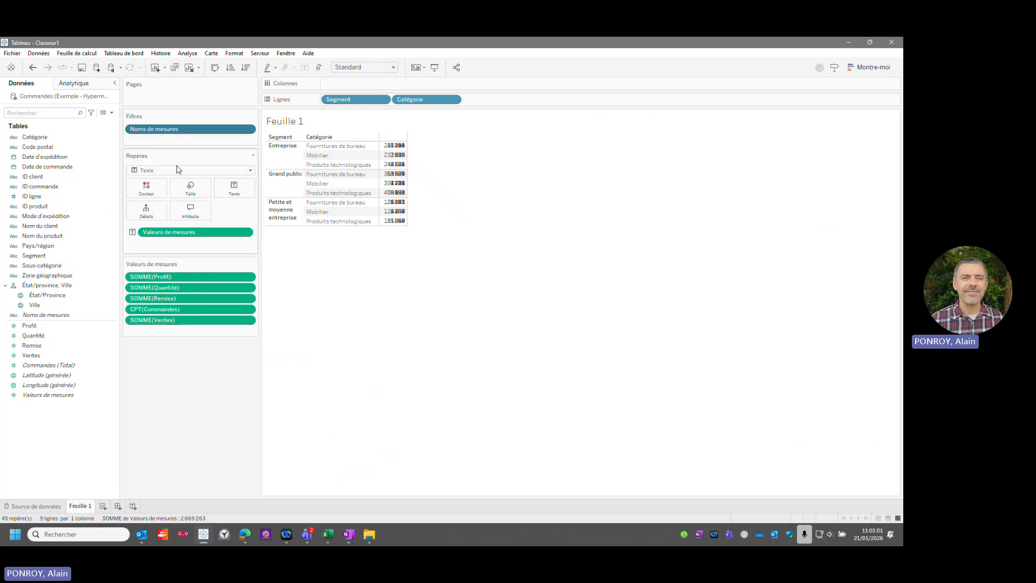
pyautogui.moveTo(848, 118); pyautogui.dragTo(178, 377)
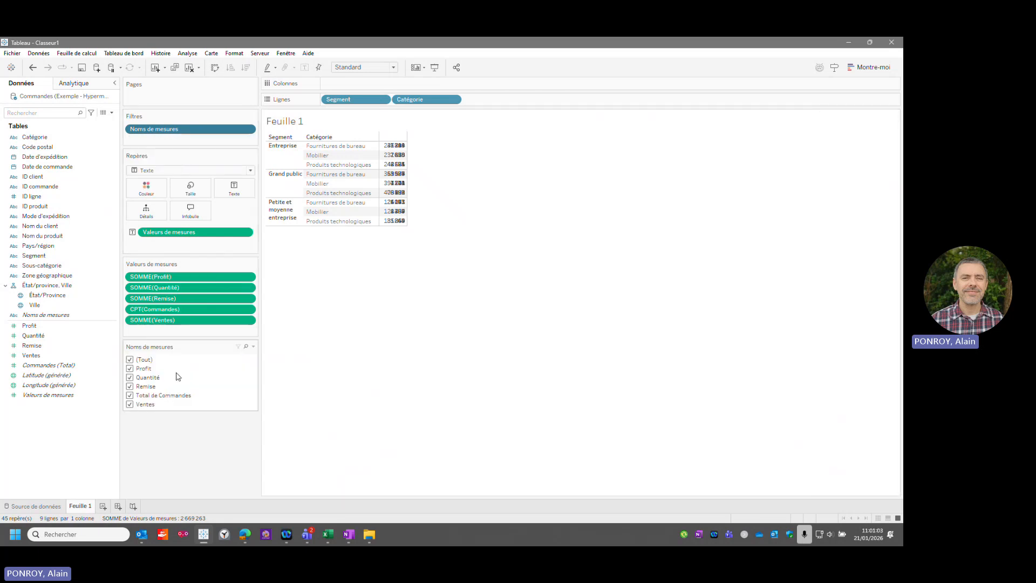
# Exclude Total de Commandes and Remise with the Noms de mesures filter control, and hide that control.
pyautogui.click(130, 396)
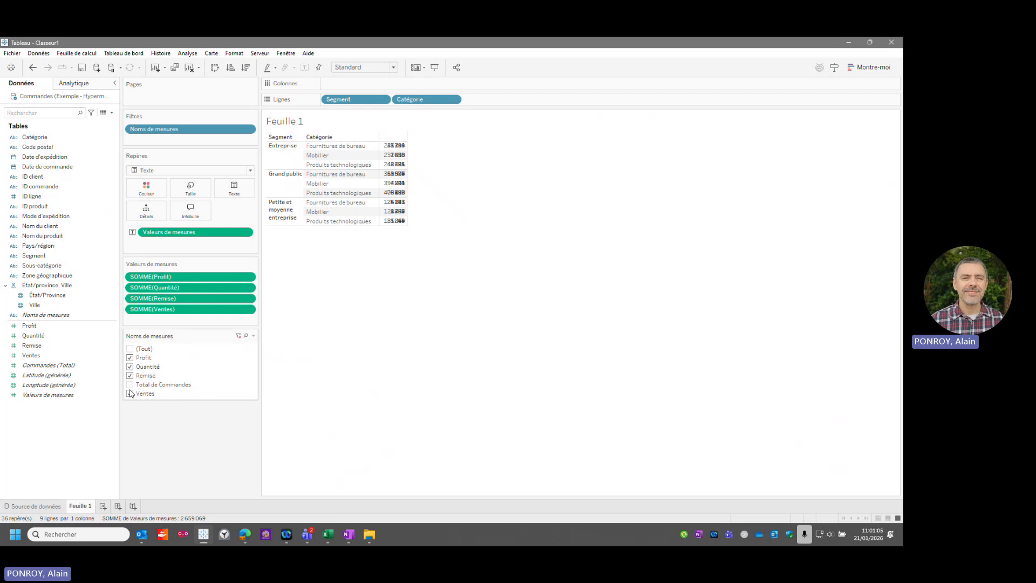
pyautogui.click(130, 377)
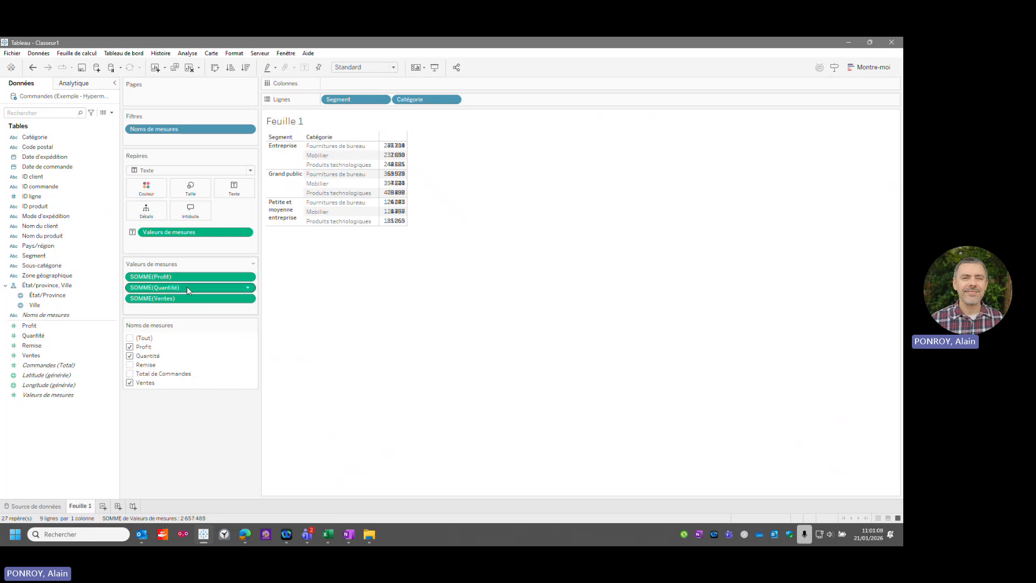
pyautogui.click(253, 325)
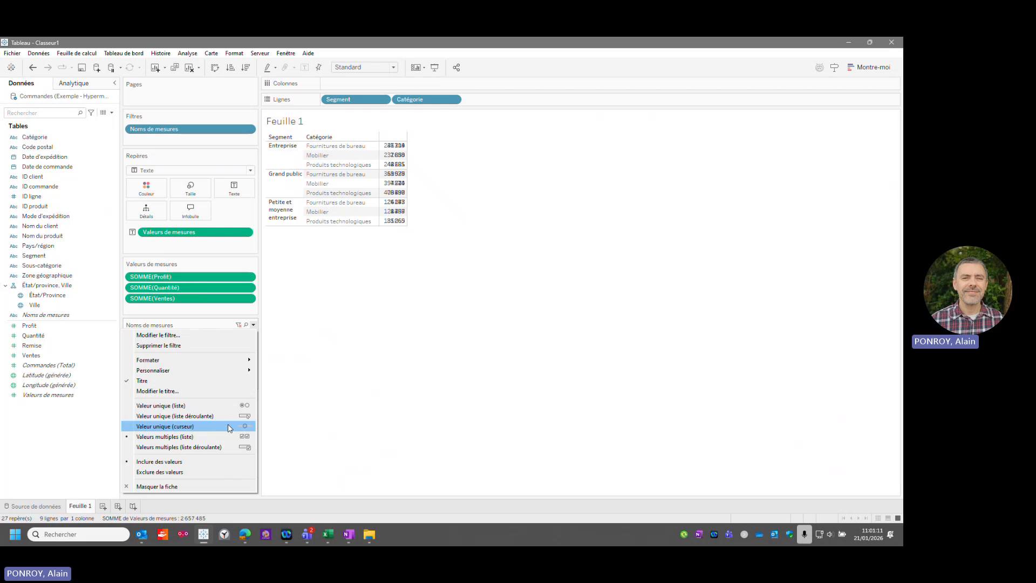
pyautogui.click(172, 487)
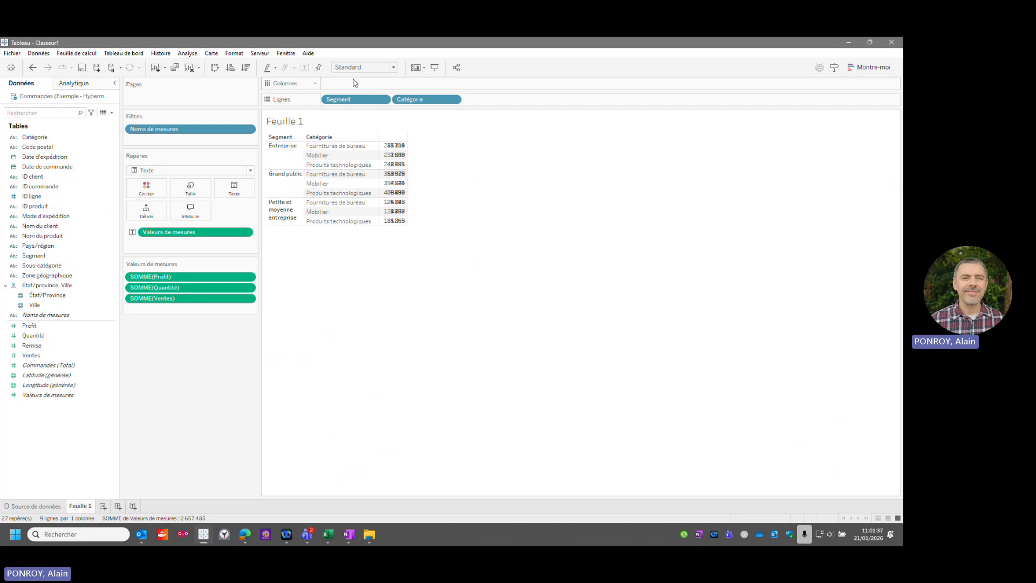
# Place Noms de mesures on Colonnes to give each measure its own column.
pyautogui.click(45, 316)
pyautogui.moveTo(45, 318); pyautogui.dragTo(363, 85)
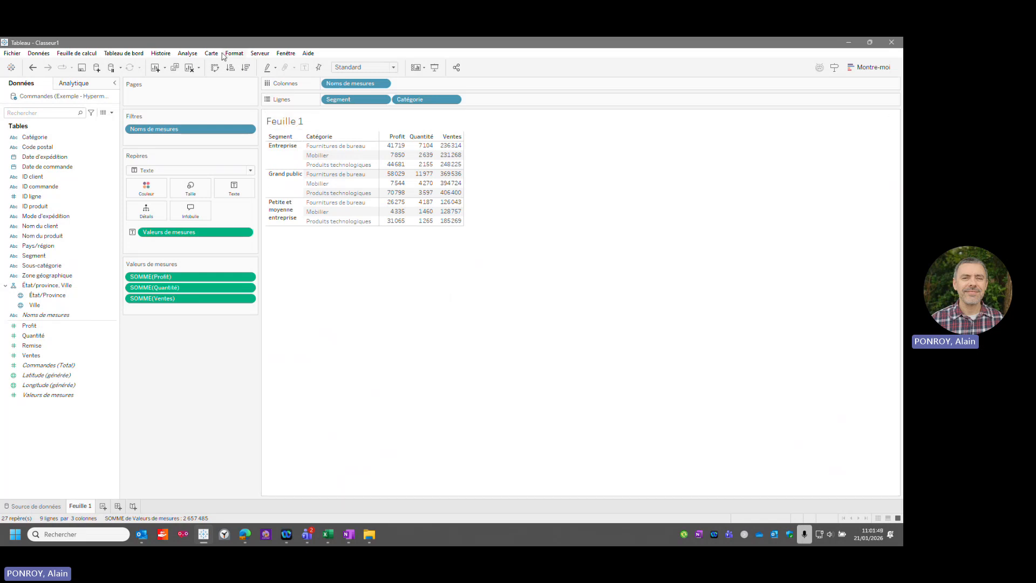
# Clear the whole sheet and set the mark type to Texte.
pyautogui.click(188, 68)
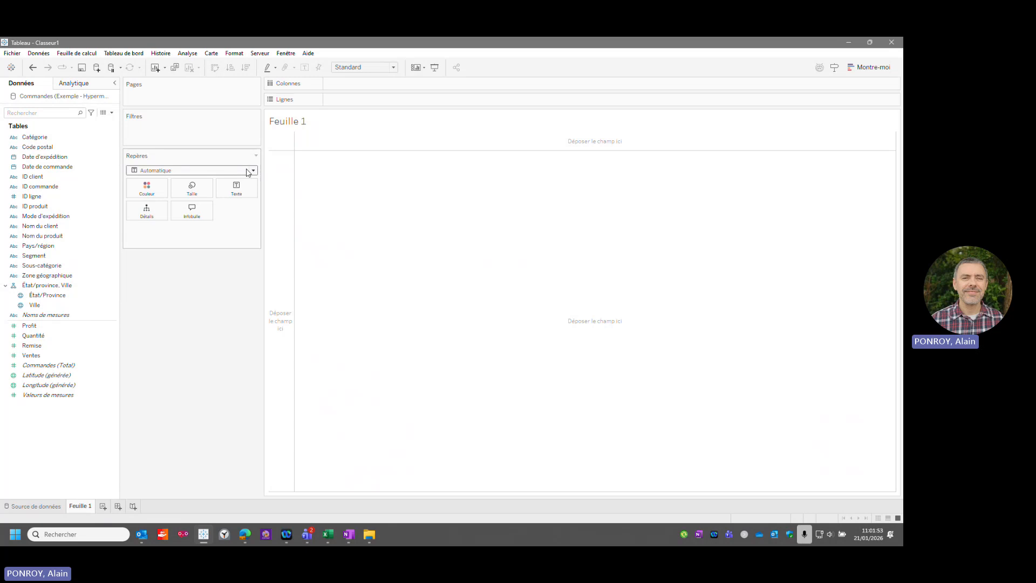
pyautogui.click(253, 171)
pyautogui.click(151, 255)
# Place Segment and Catégorie together on Lignes, with Segment first.
pyautogui.click(38, 256)
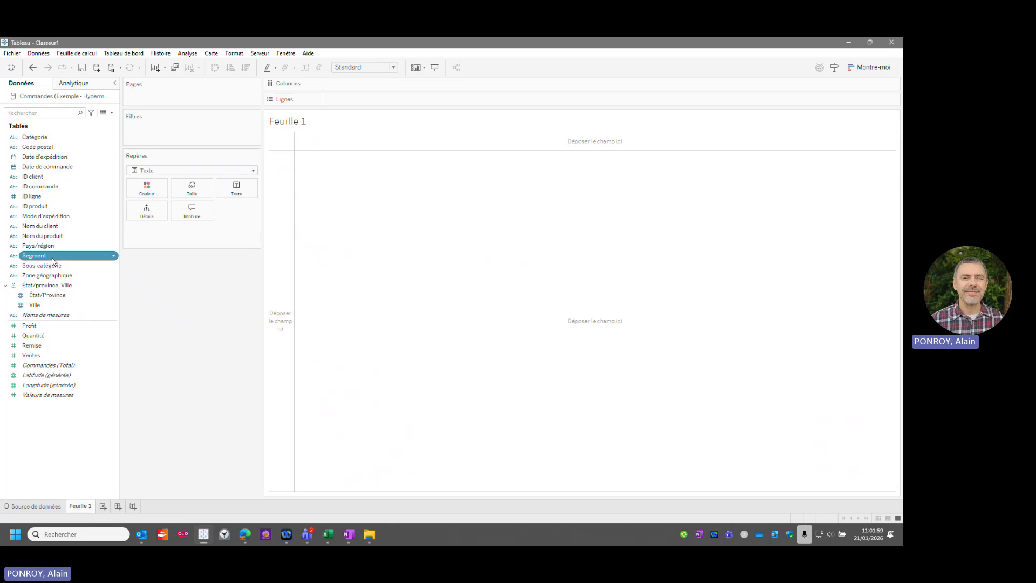
pyautogui.keyDown('ctrl'); pyautogui.click(58, 134); pyautogui.keyUp('ctrl')
pyautogui.moveTo(80, 261); pyautogui.dragTo(327, 104)
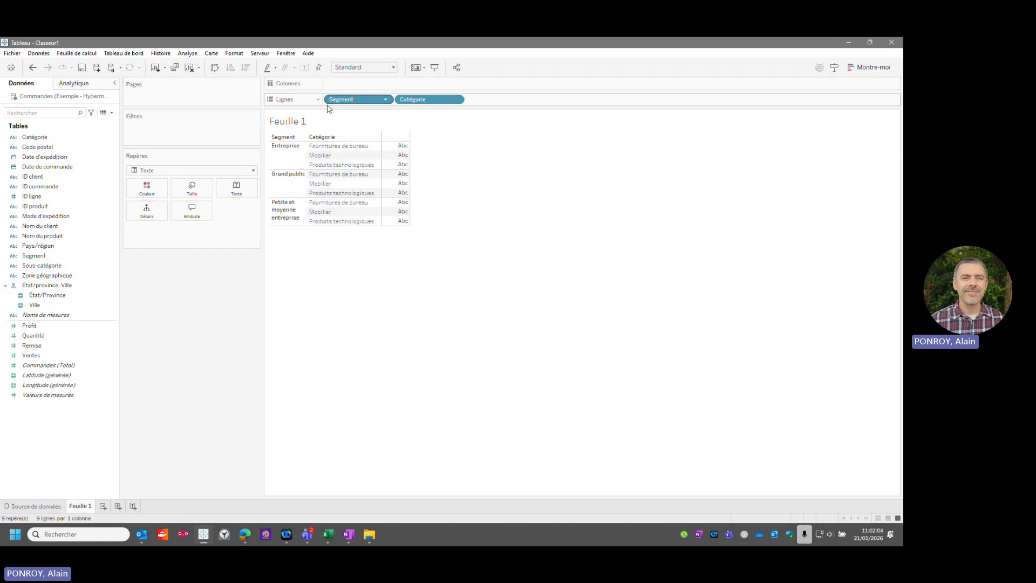
# Add the measures Profit, Quantité and Ventes to the rebuilt text table in that order.
pyautogui.doubleClick(32, 326)
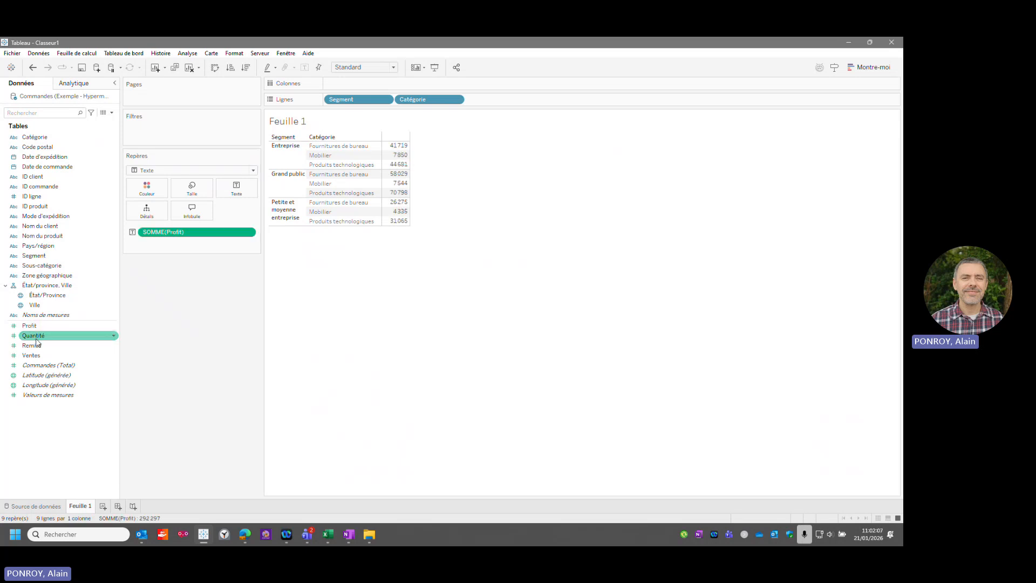
pyautogui.doubleClick(36, 339)
pyautogui.doubleClick(34, 355)
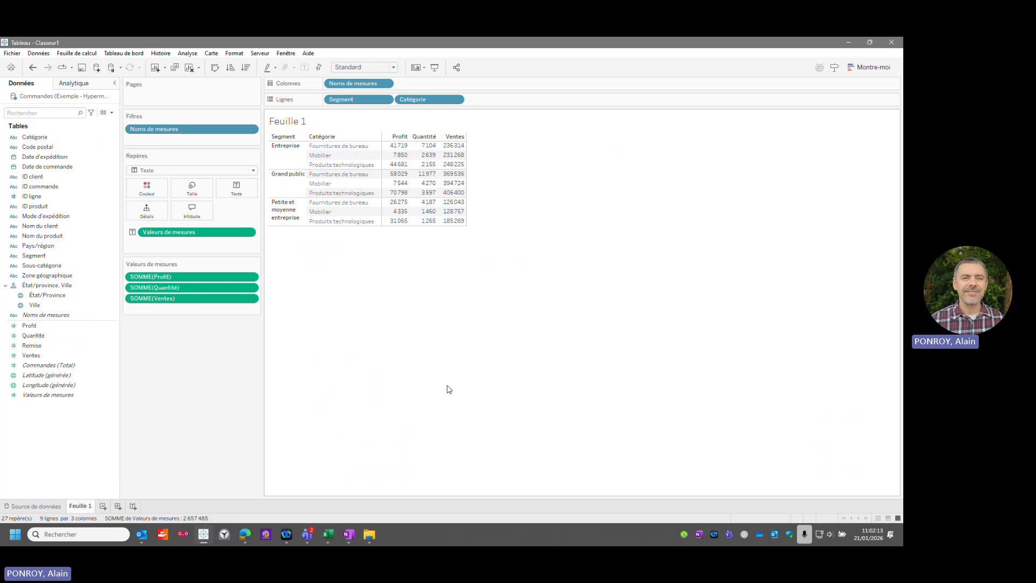
# Switch to the Microsoft Teams meeting and request stopping the recording and transcription.
pyautogui.moveTo(307, 540)
pyautogui.click(311, 475)
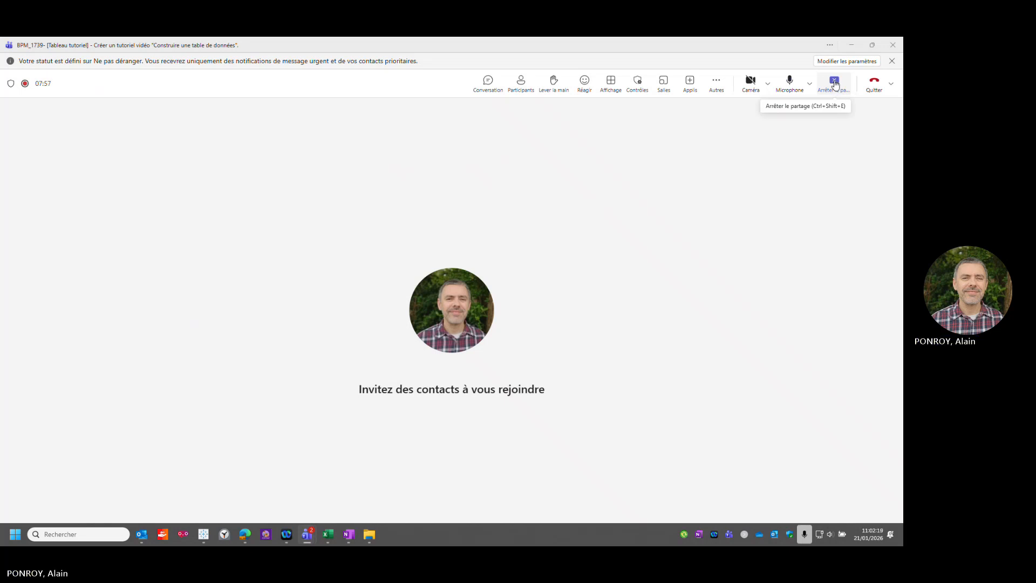
pyautogui.click(717, 82)
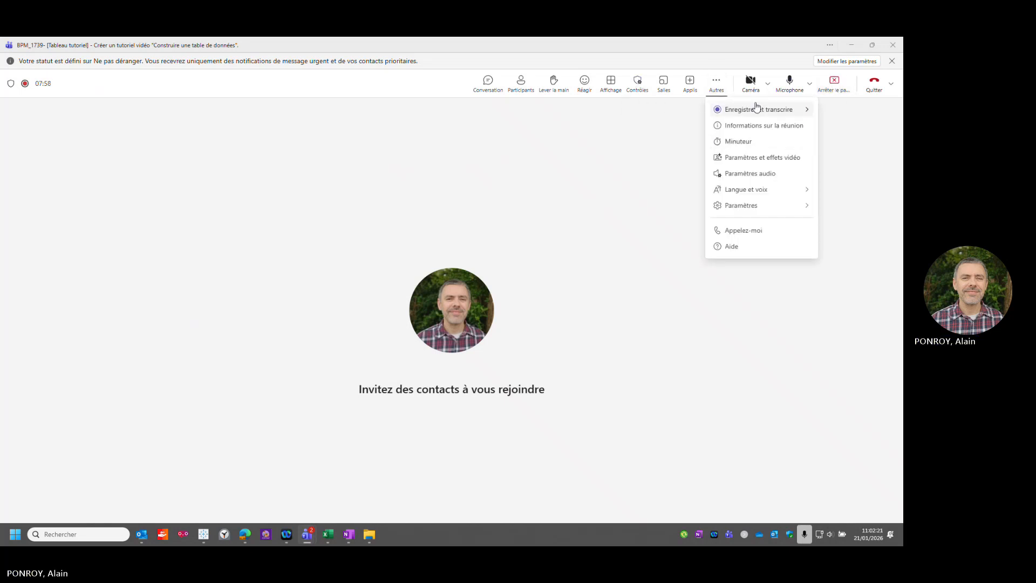
pyautogui.moveTo(748, 109)
pyautogui.click(641, 116)
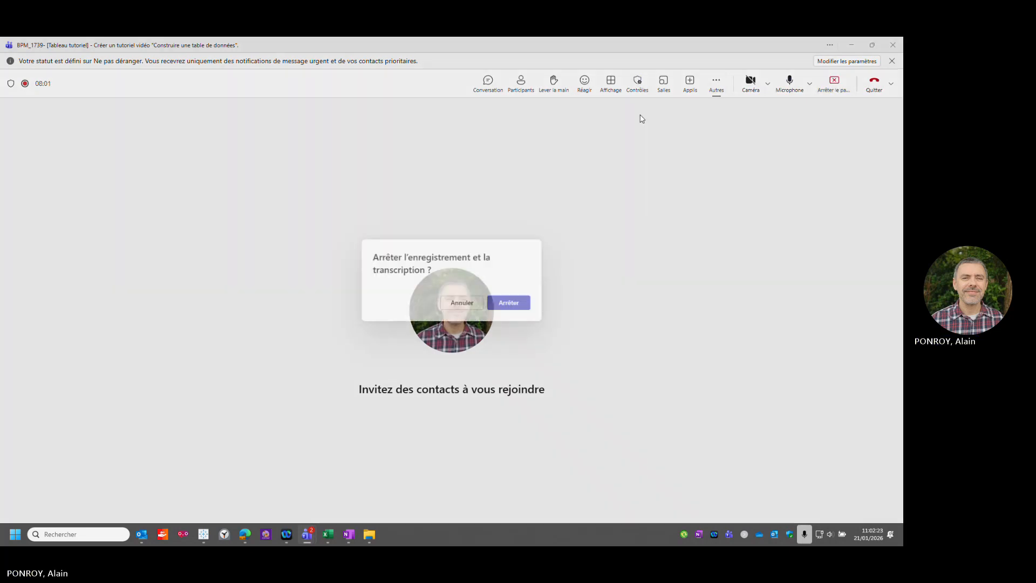